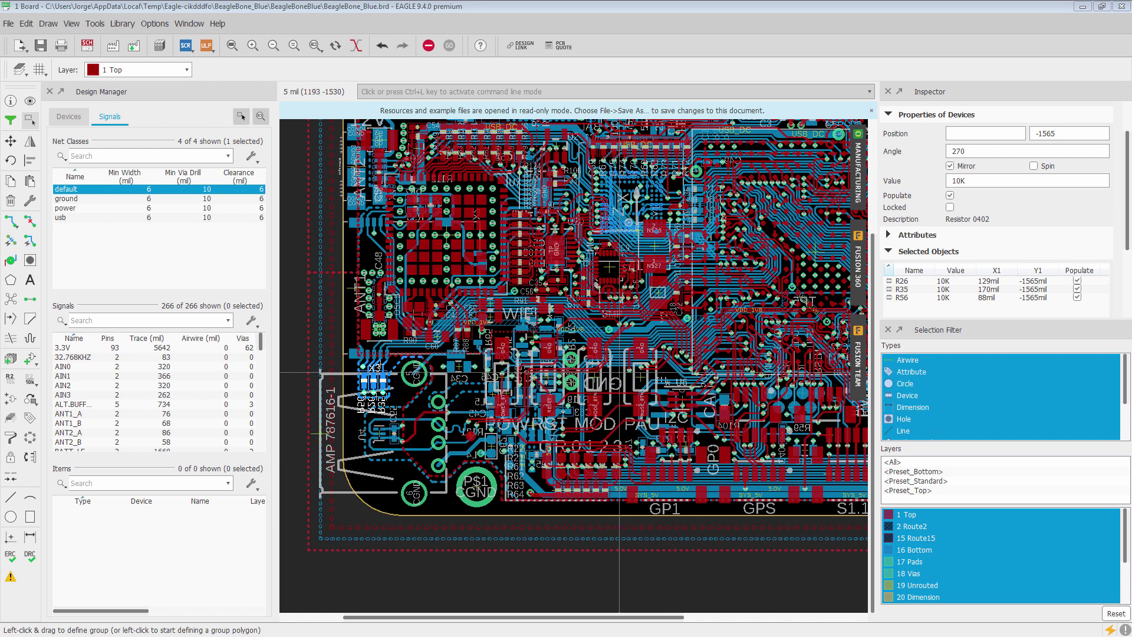
Step: Set the Selection Filter to Device only and group-select the lower-left devices, including C33, C45 and C46
{"action": "key", "text": "ctrl+l"}
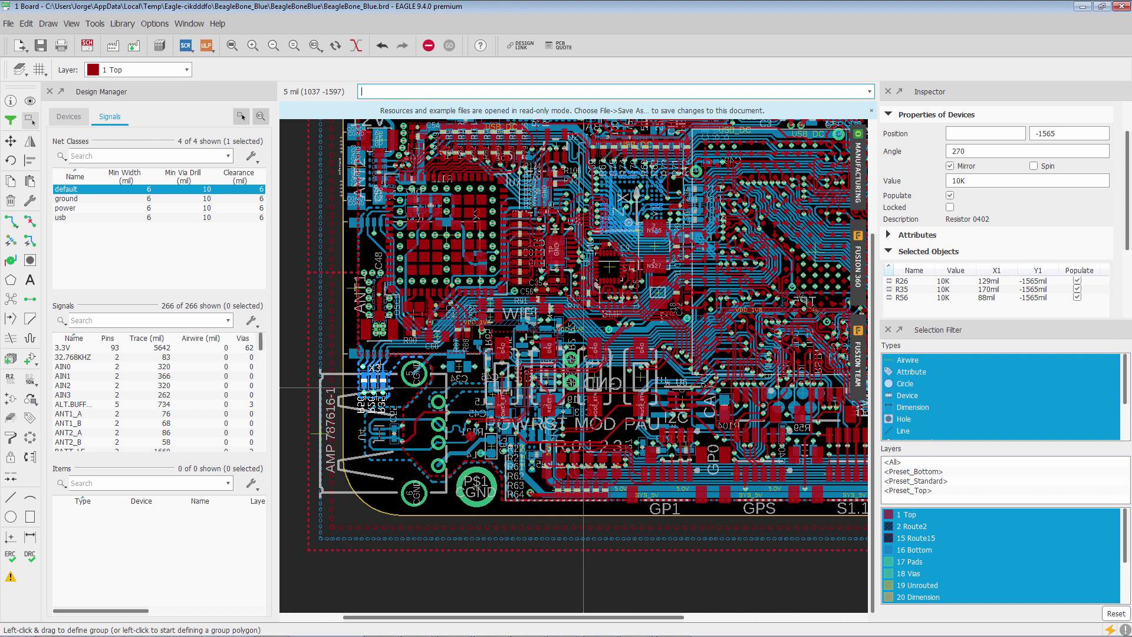
{"action": "left_click_drag", "start_coordinate": [615, 374], "coordinate": [374, 509]}
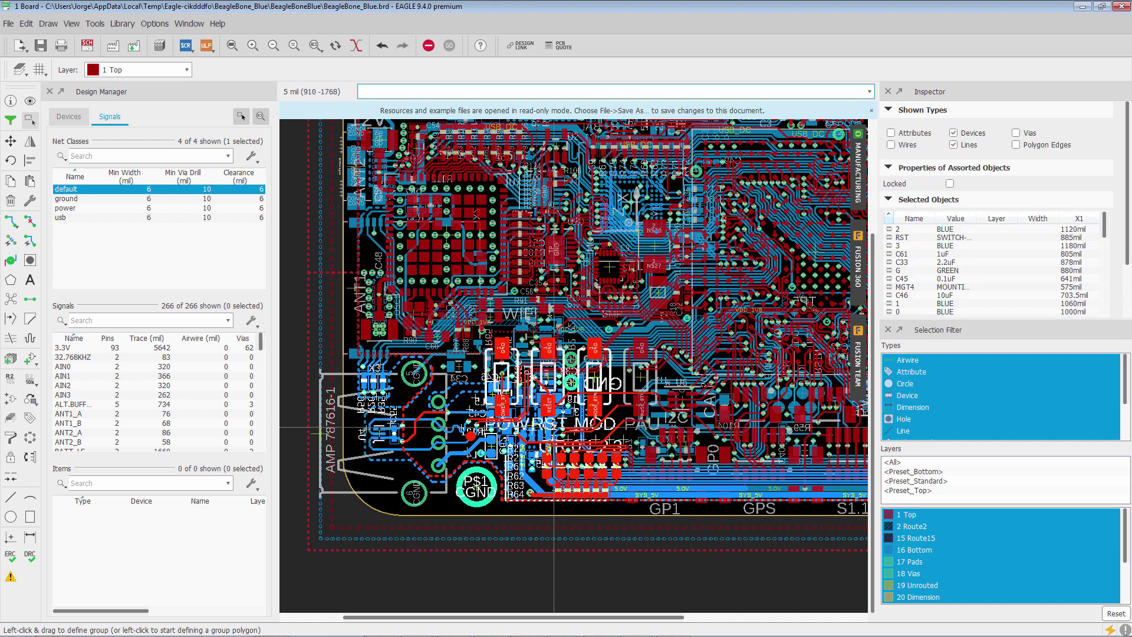
{"action": "left_click", "coordinate": [591, 421]}
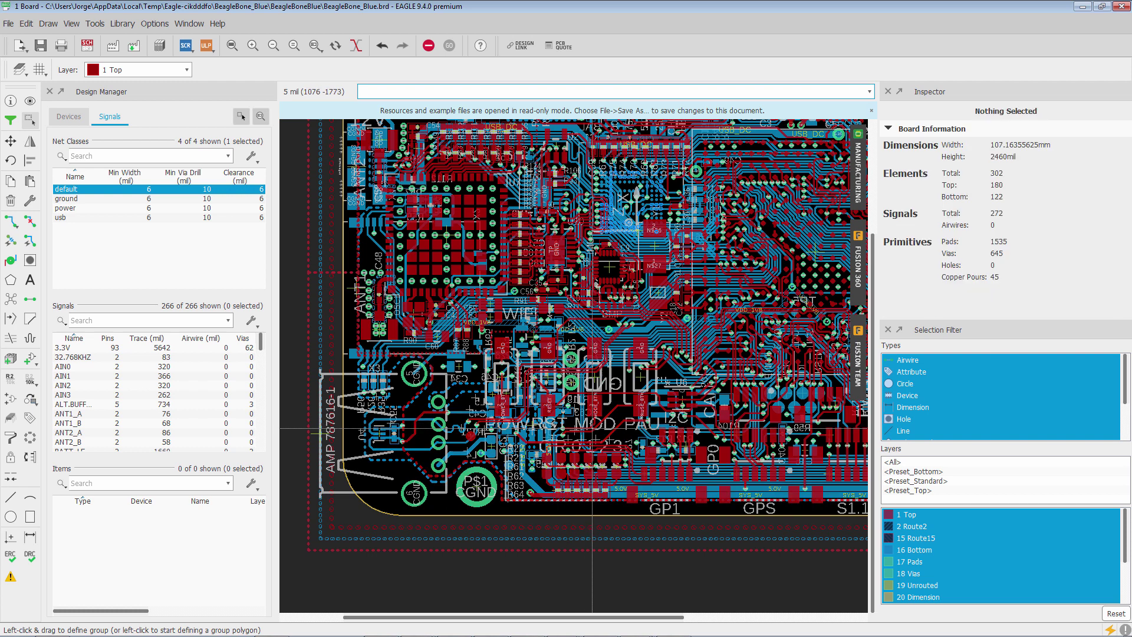
{"action": "left_click", "coordinate": [918, 395]}
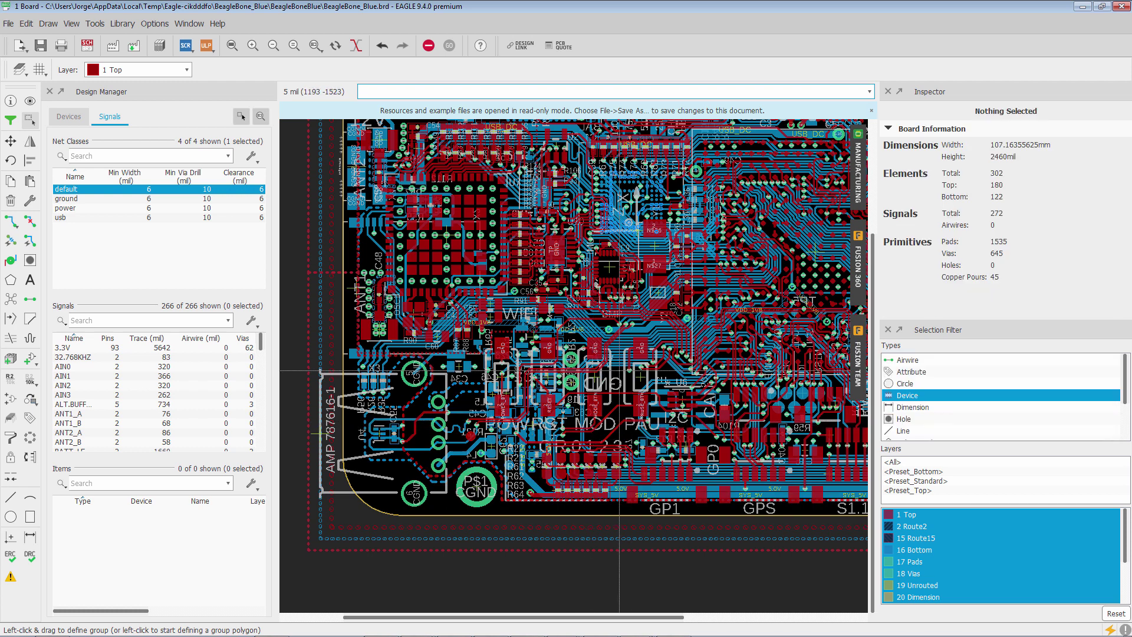
{"action": "left_click_drag", "start_coordinate": [620, 371], "coordinate": [325, 496]}
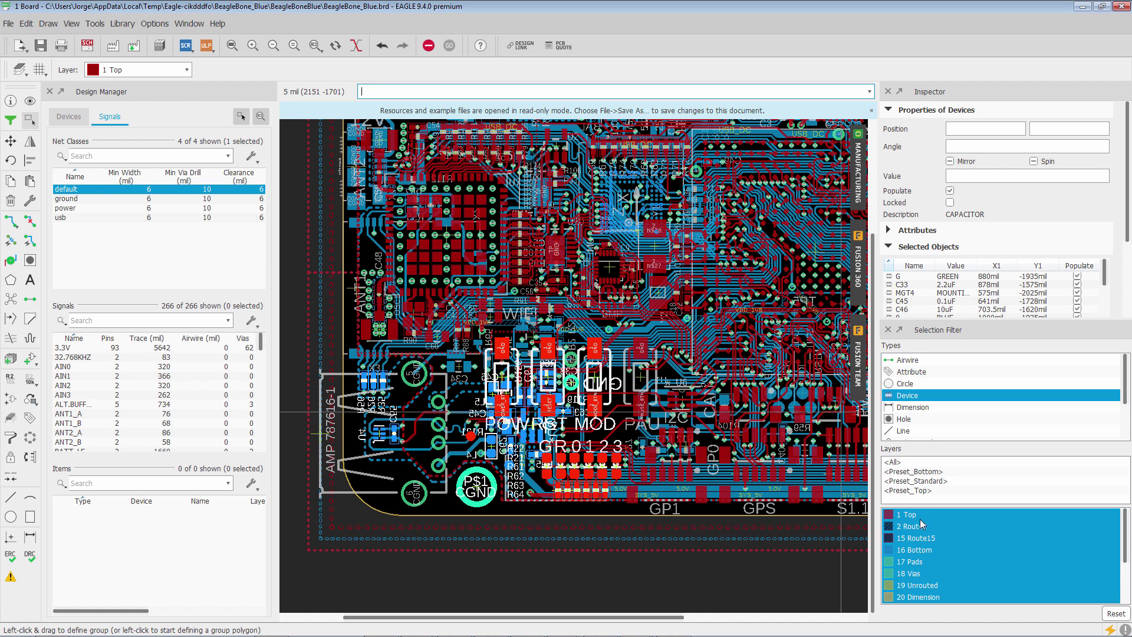
Step: With selection limited to layer 1 Top, group-select LEDs 0–3 and switches RST, MOD and PAU
{"action": "key", "text": "Escape"}
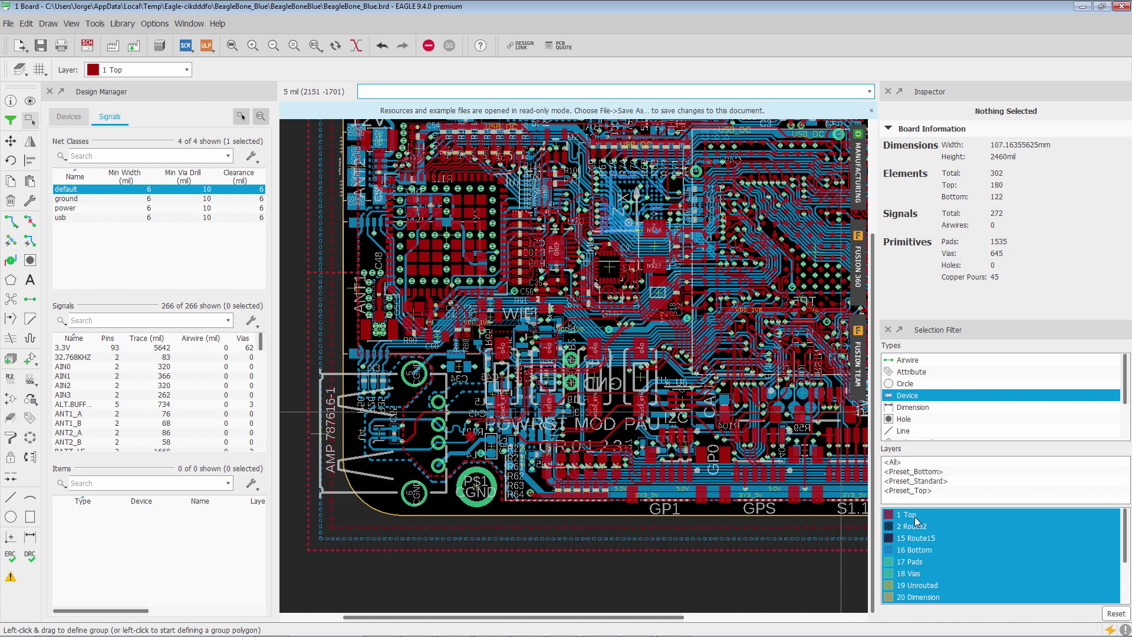
{"action": "left_click", "coordinate": [914, 516]}
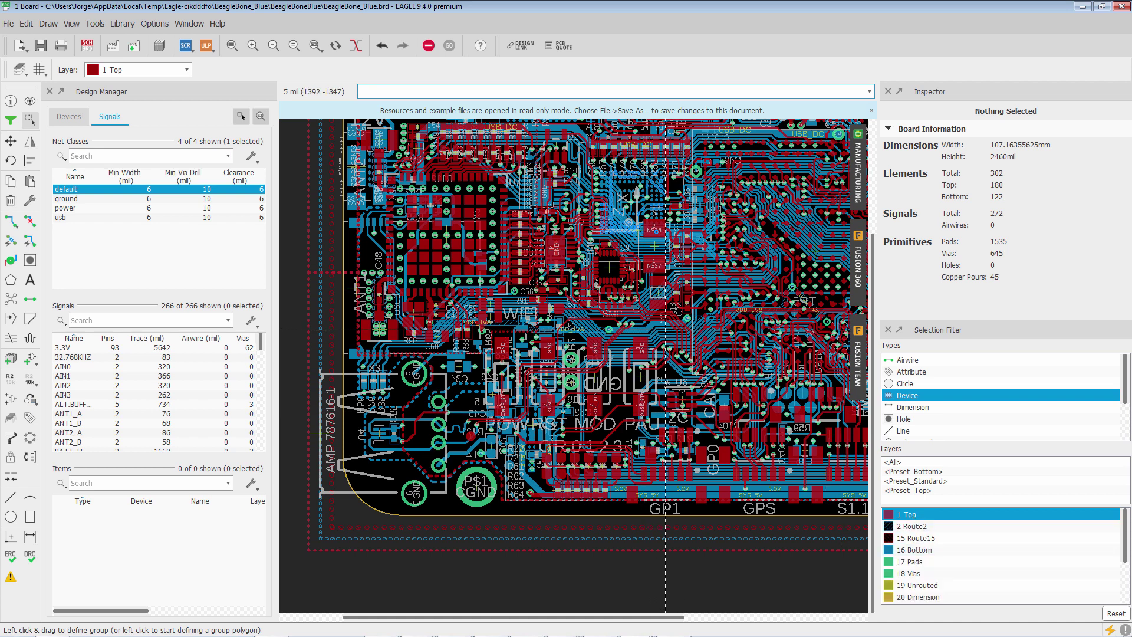
{"action": "left_click_drag", "start_coordinate": [666, 330], "coordinate": [335, 531]}
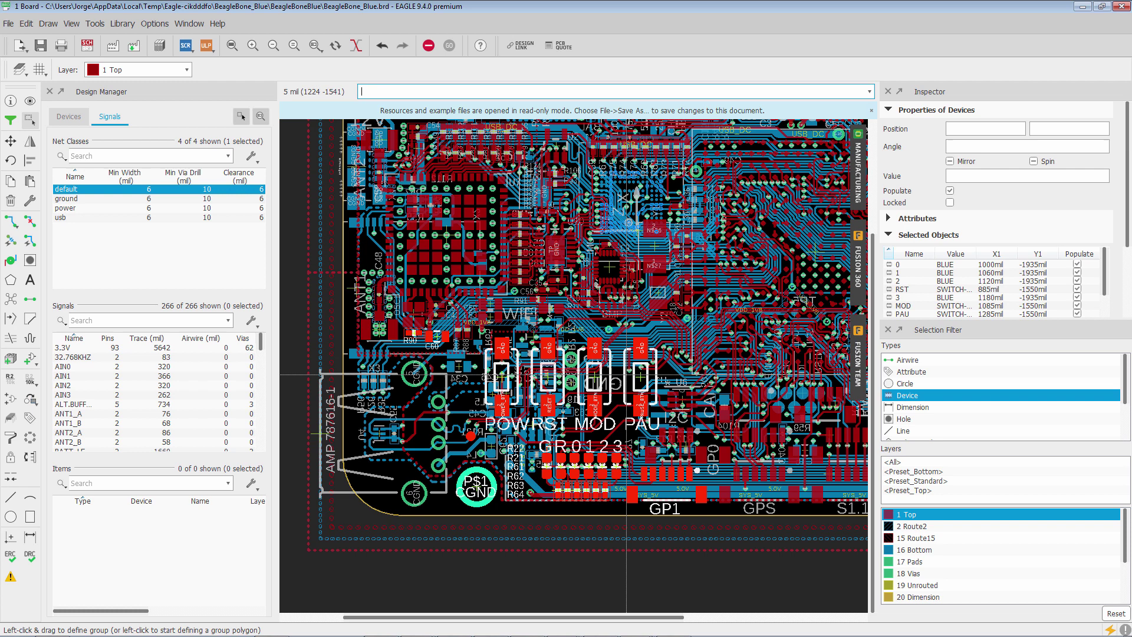
Step: Cycle the layer filter through Preset_Bottom, Preset_Top and Preset_Standard, ending on All
{"action": "left_click", "coordinate": [920, 472]}
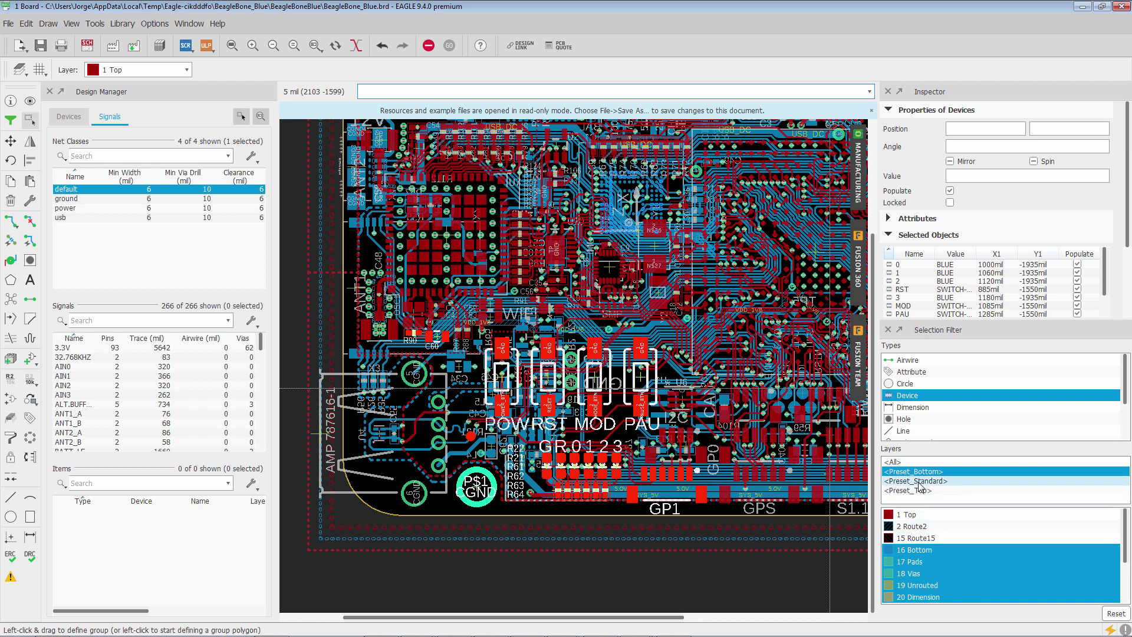
{"action": "left_click", "coordinate": [923, 491]}
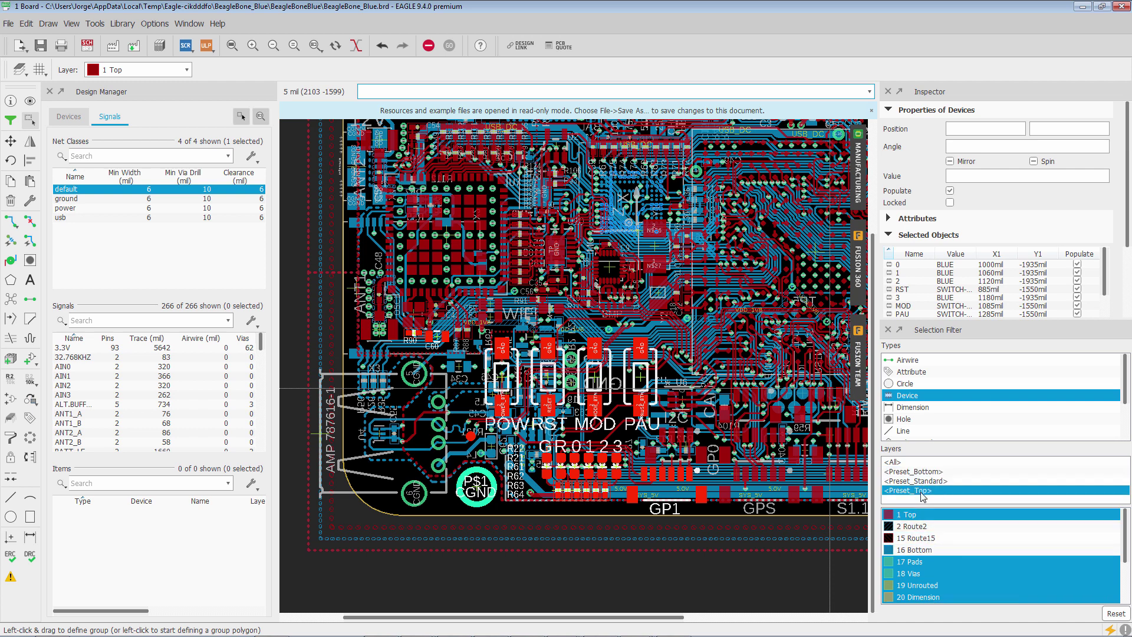
{"action": "left_click", "coordinate": [938, 480]}
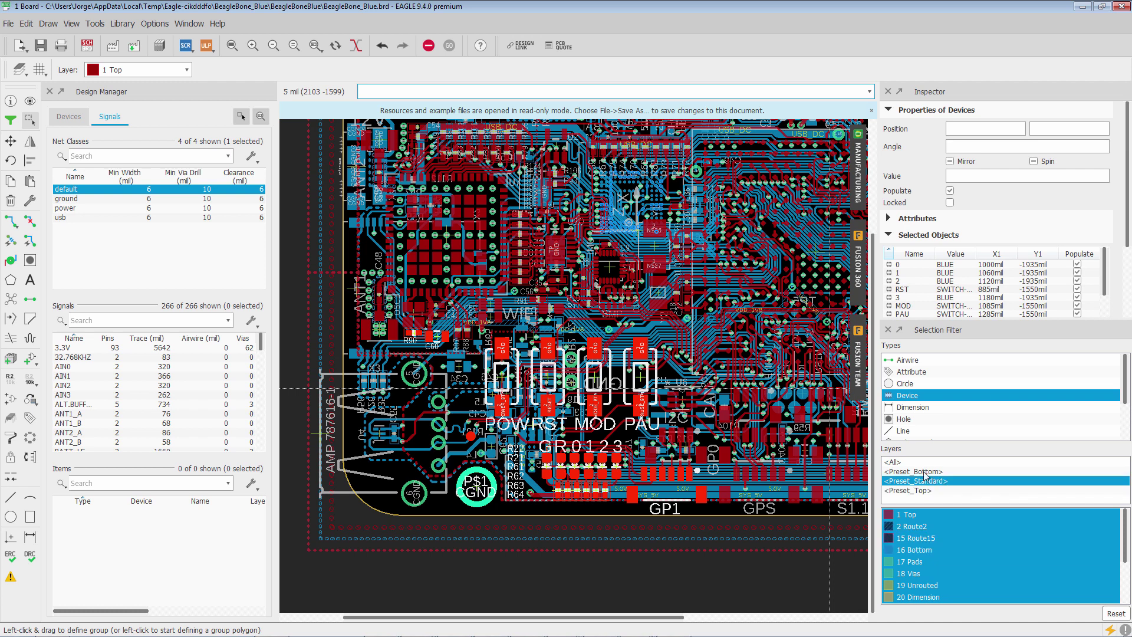
{"action": "left_click", "coordinate": [901, 463]}
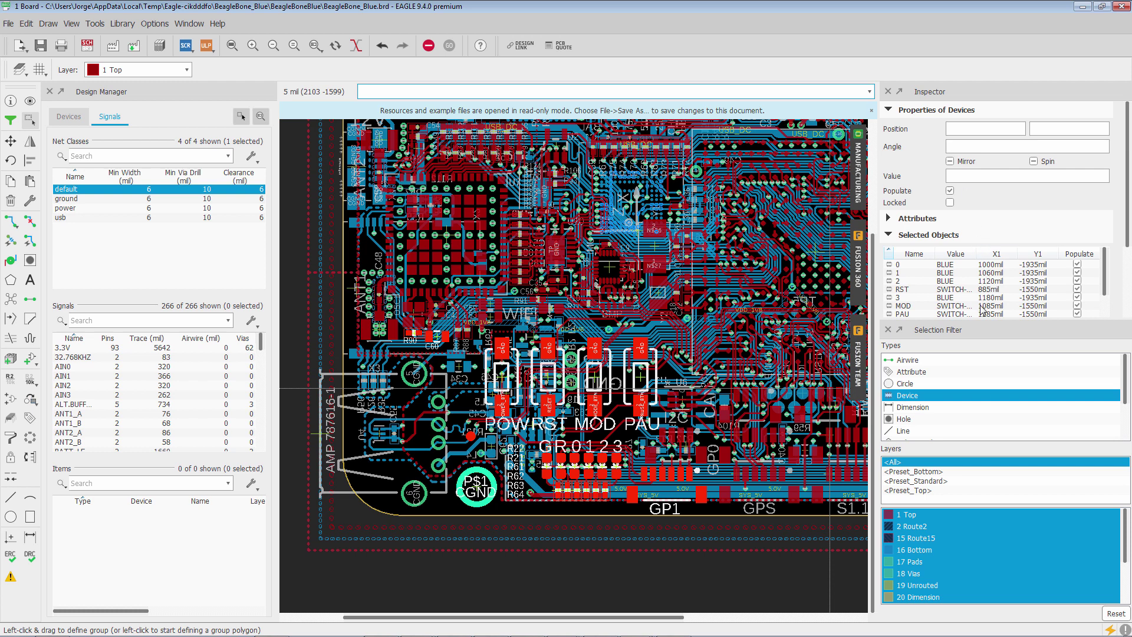
Step: Dock the Selection Filter and Inspector as tabs of one panel, showing the Selection Filter tab
{"action": "left_click_drag", "start_coordinate": [966, 331], "coordinate": [983, 165]}
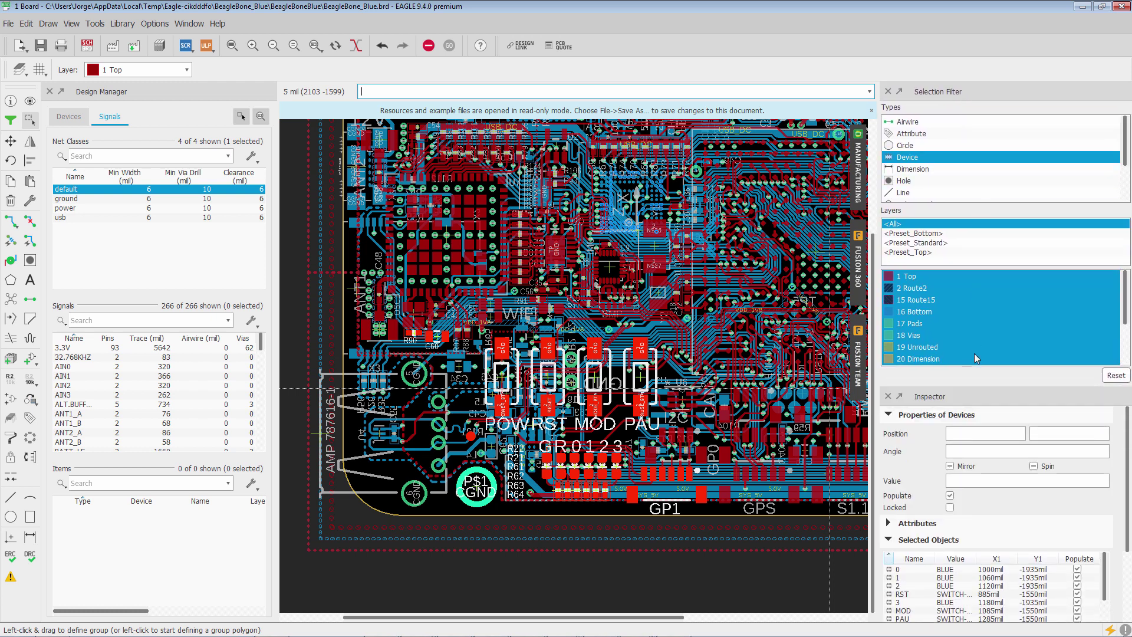
{"action": "left_click_drag", "start_coordinate": [964, 397], "coordinate": [970, 255]}
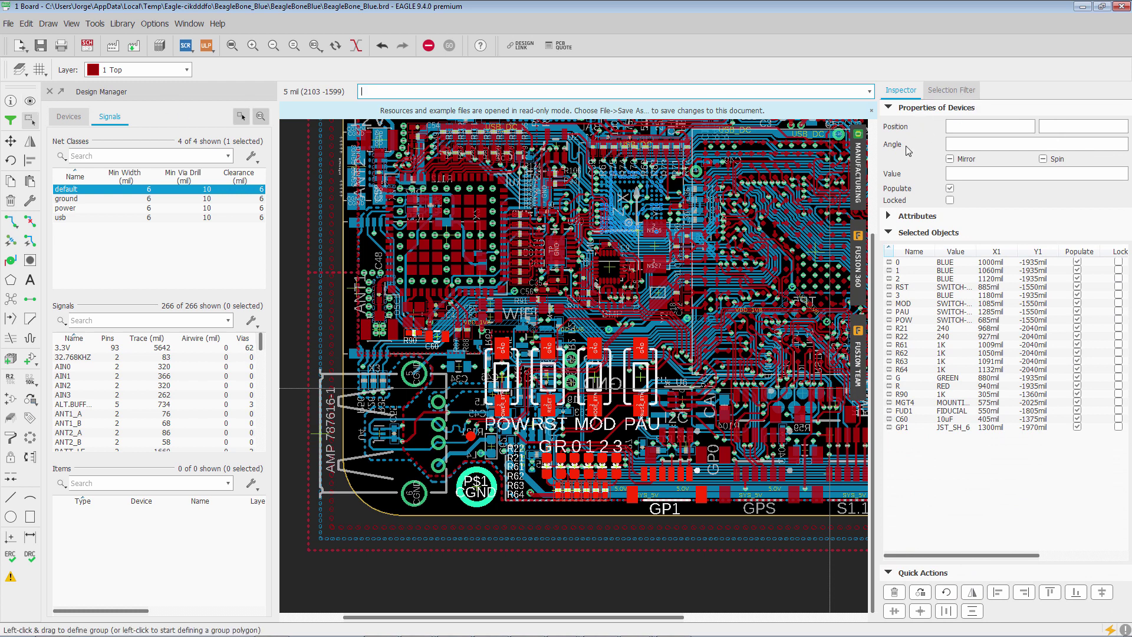
{"action": "left_click", "coordinate": [945, 92]}
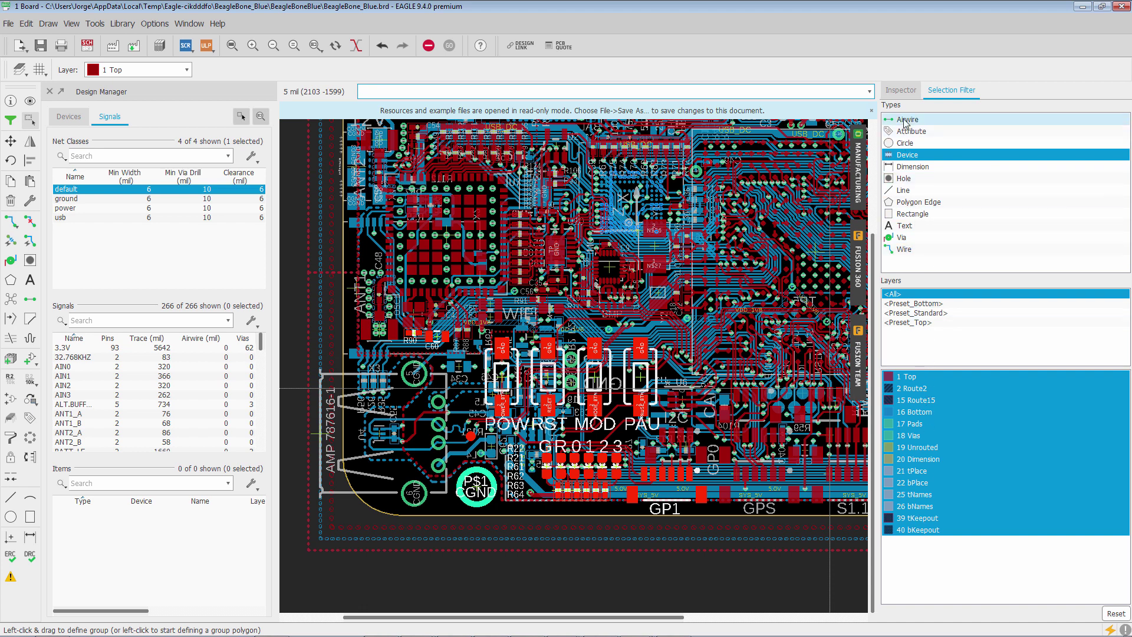
Step: Clear the group and drag a new one around 10K resistors R26, R35 and R56 beside X3
{"action": "left_click", "coordinate": [902, 90]}
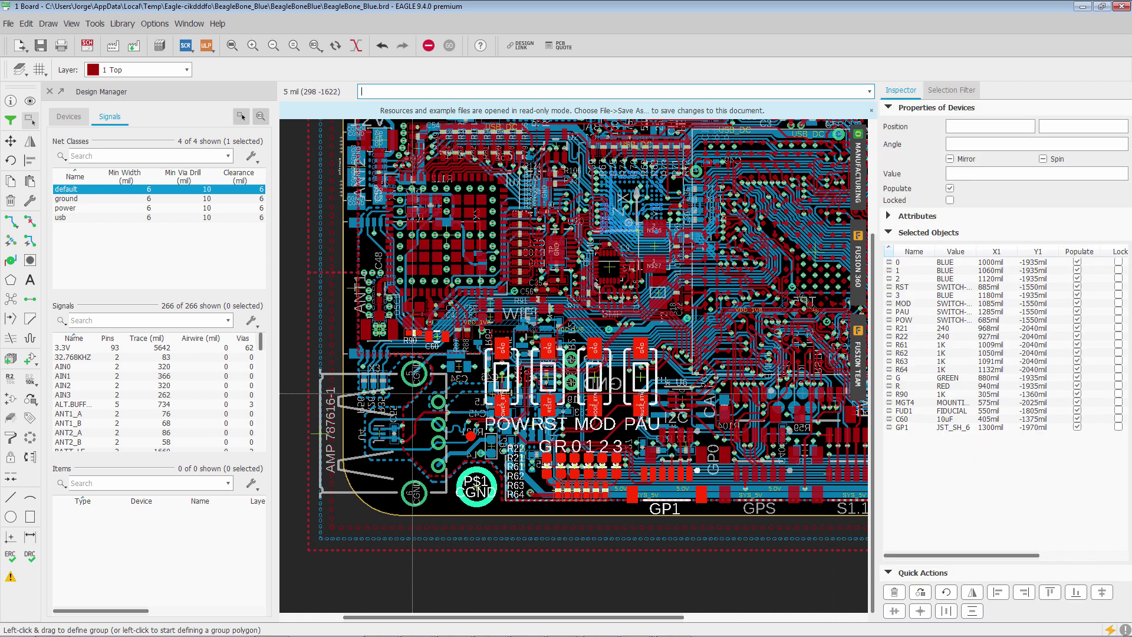
{"action": "left_click", "coordinate": [402, 394]}
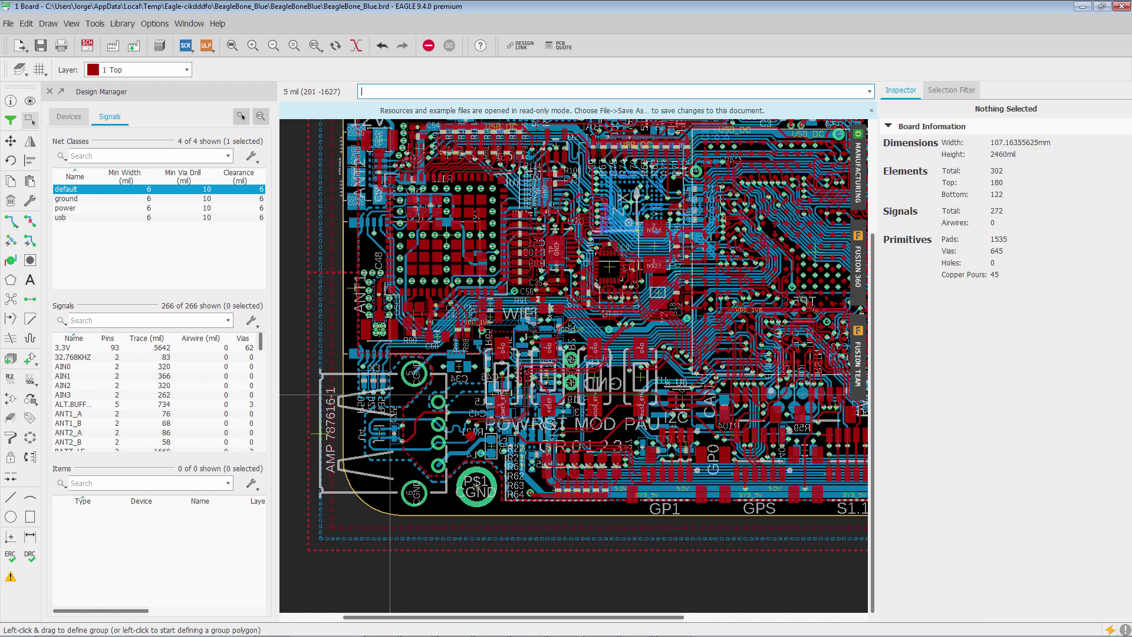
{"action": "left_click_drag", "start_coordinate": [399, 394], "coordinate": [355, 369]}
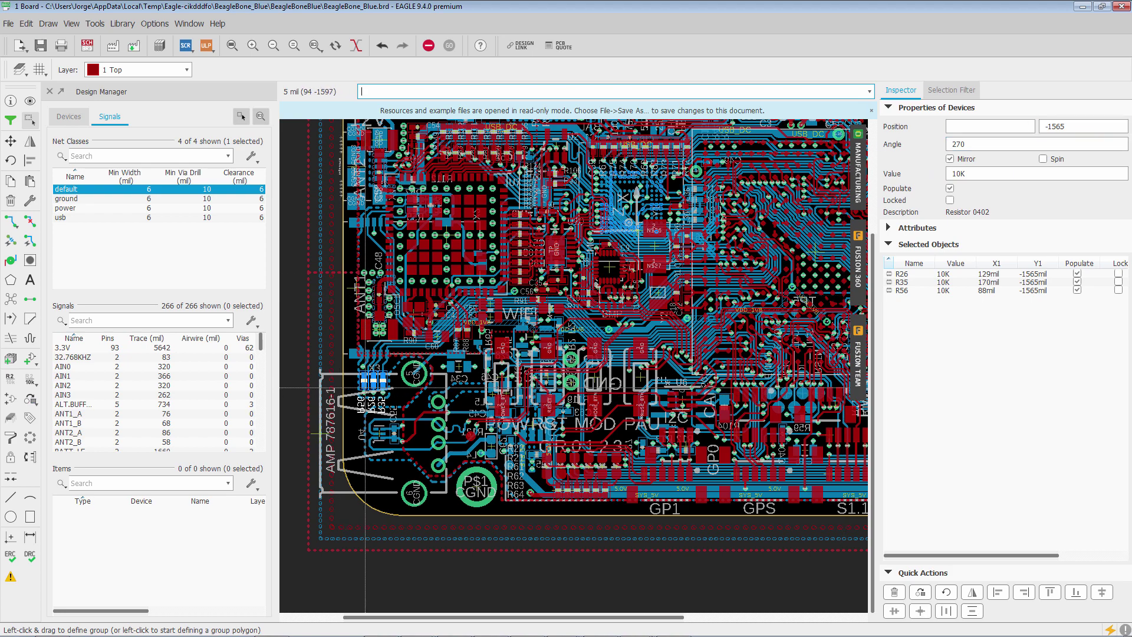
Step: Enter 100k as the shared Inspector Value for R26, R35 and R56
{"action": "scroll", "coordinate": [365, 384], "scroll_direction": "up", "scroll_amount": 5}
{"action": "scroll", "coordinate": [365, 385], "scroll_direction": "up", "scroll_amount": 2}
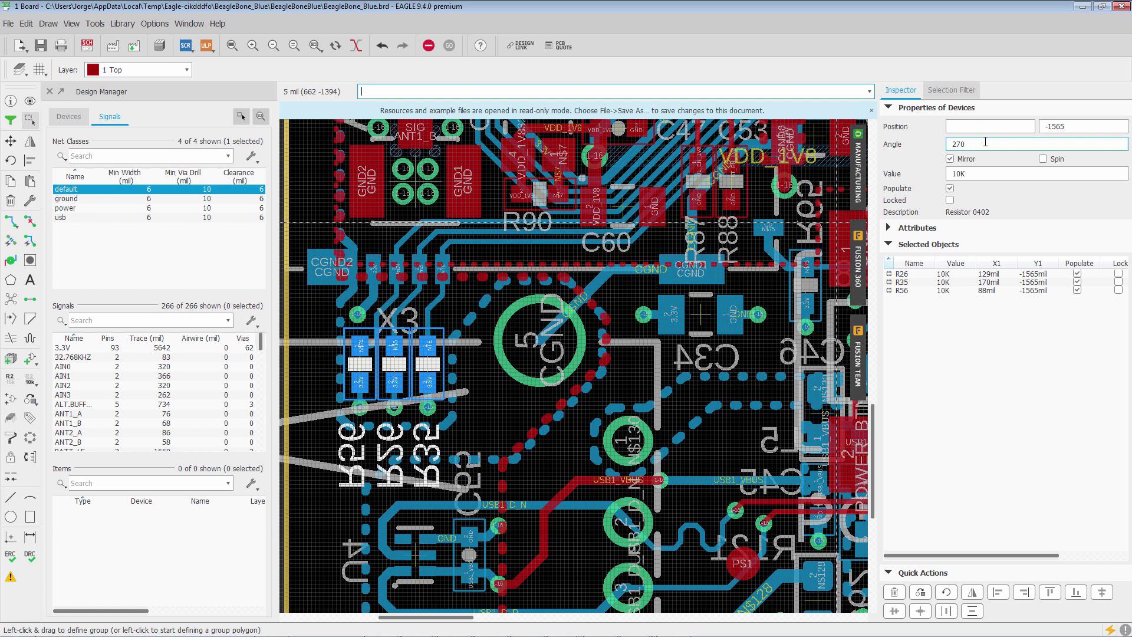
{"action": "double_click", "coordinate": [959, 172]}
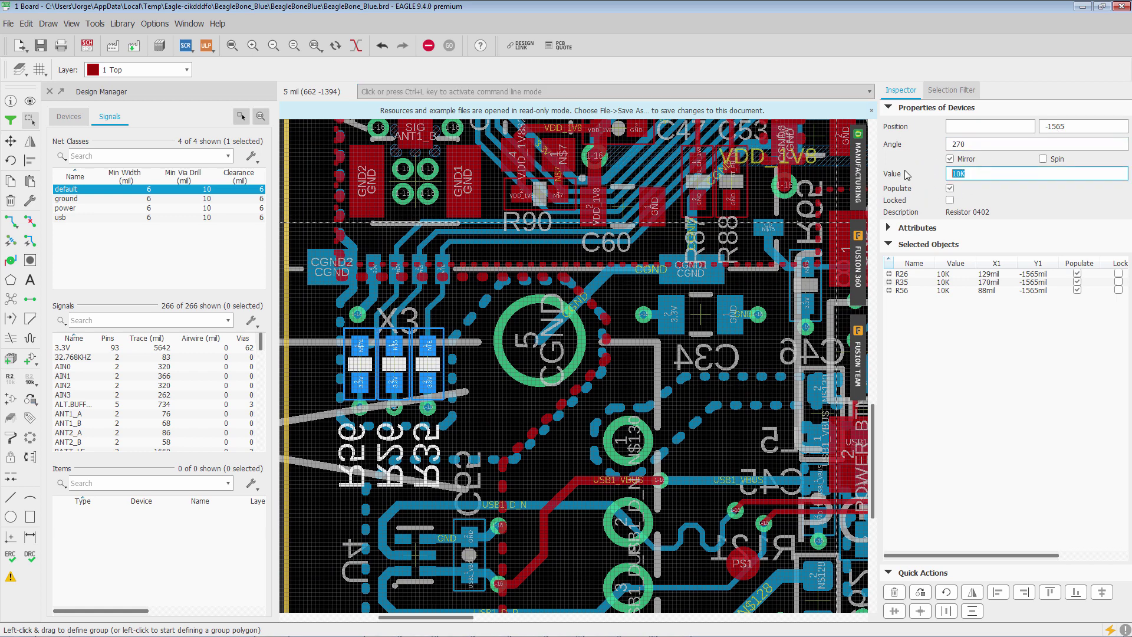
{"action": "type", "text": "100k"}
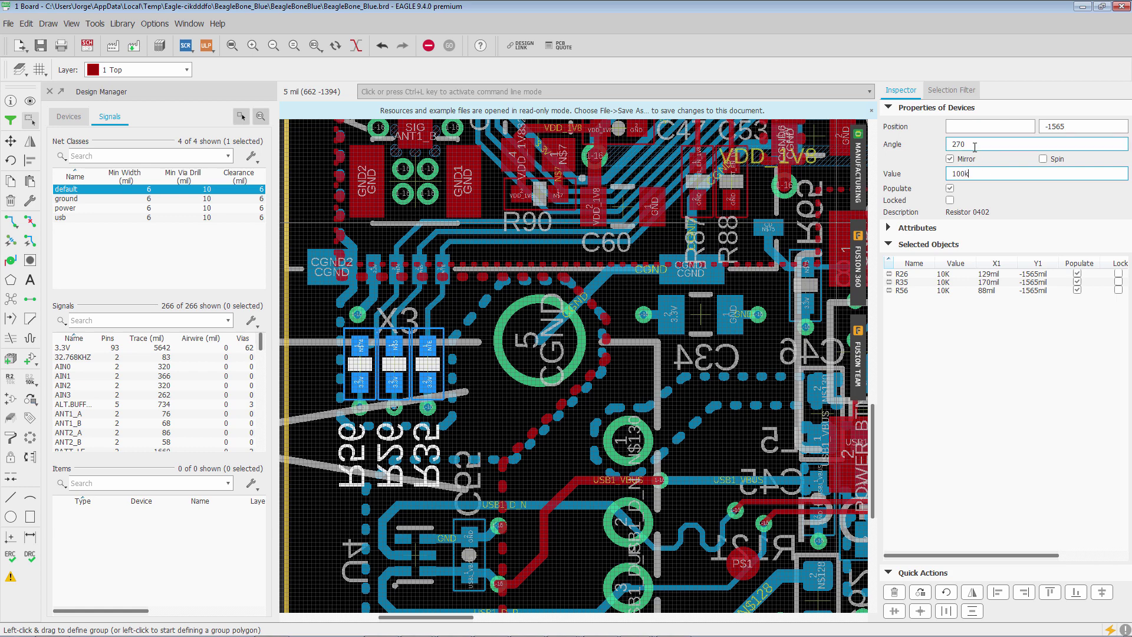
{"action": "key", "text": "Return"}
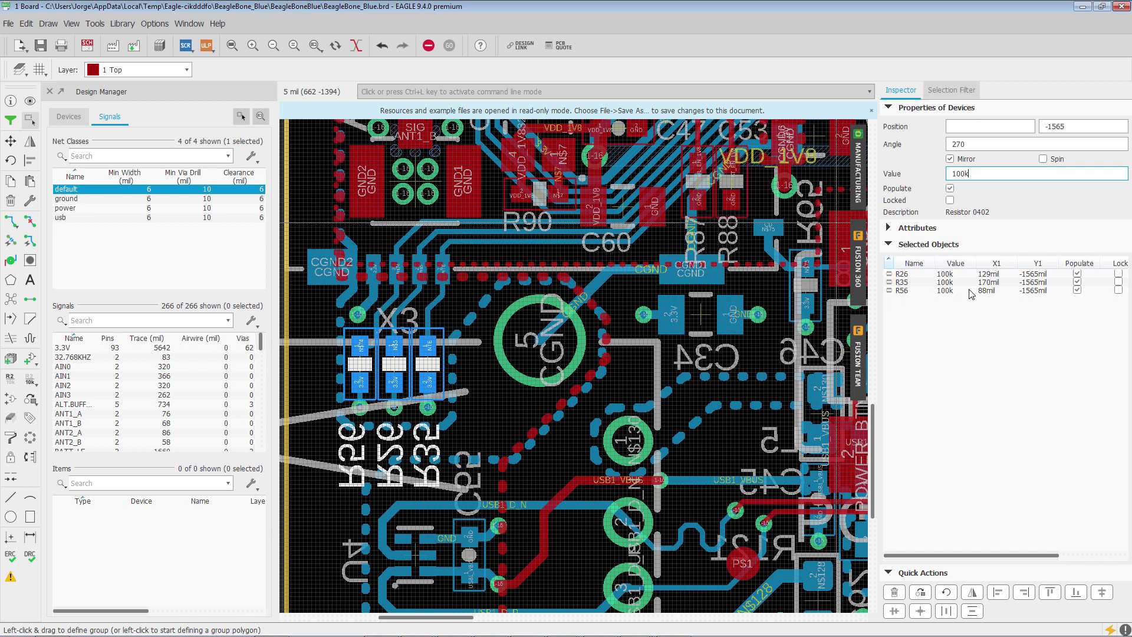
{"action": "left_click", "coordinate": [951, 275]}
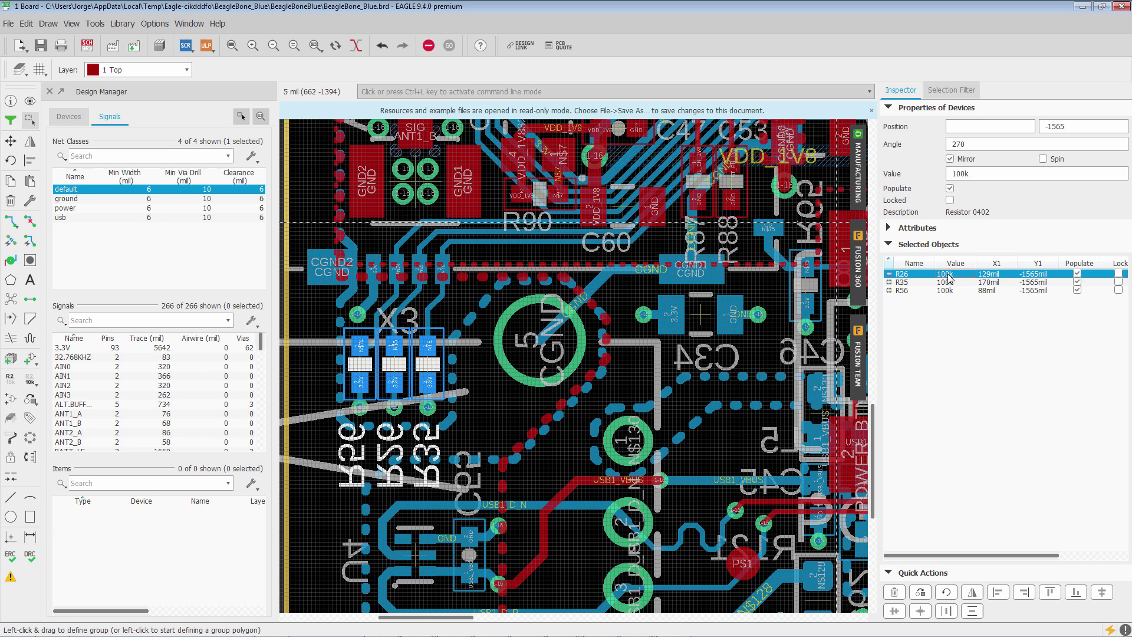
{"action": "left_click", "coordinate": [951, 283]}
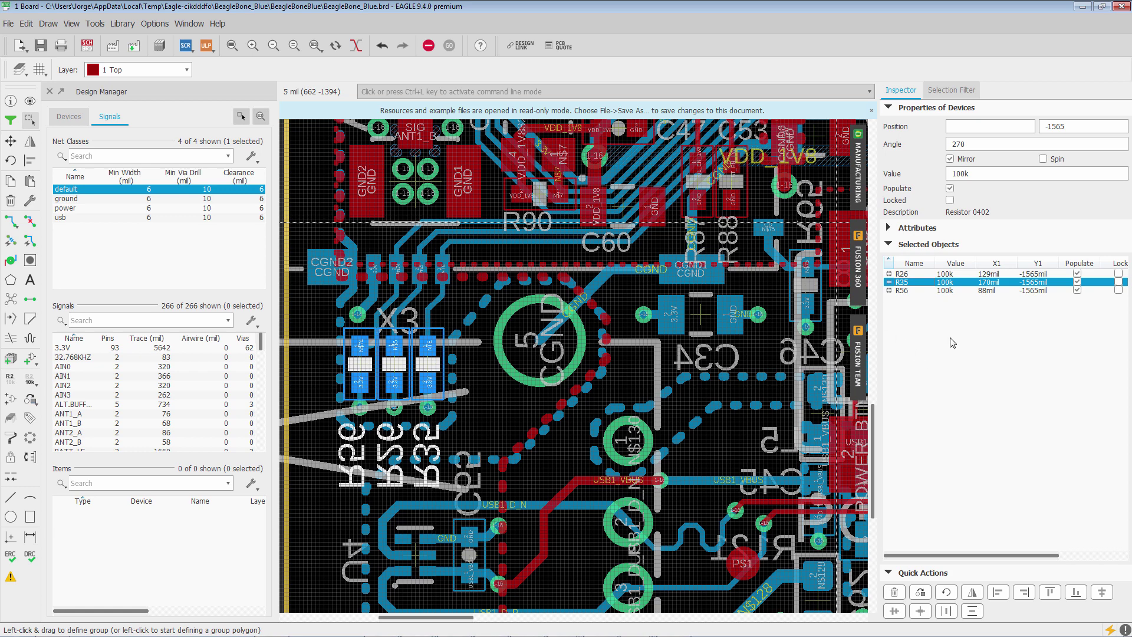
{"action": "left_click", "coordinate": [950, 201]}
{"action": "left_click", "coordinate": [950, 201]}
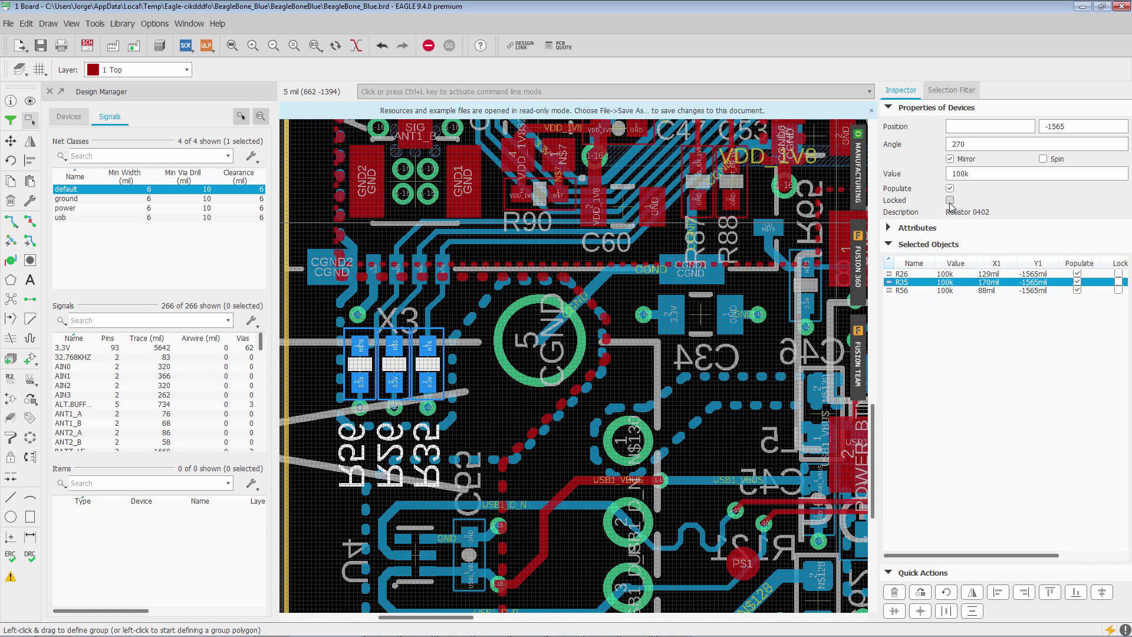
Step: Add attribute MPN with value YAGEO10102 to R26, R35 and R56 in the Inspector's Attributes section
{"action": "left_click", "coordinate": [890, 245]}
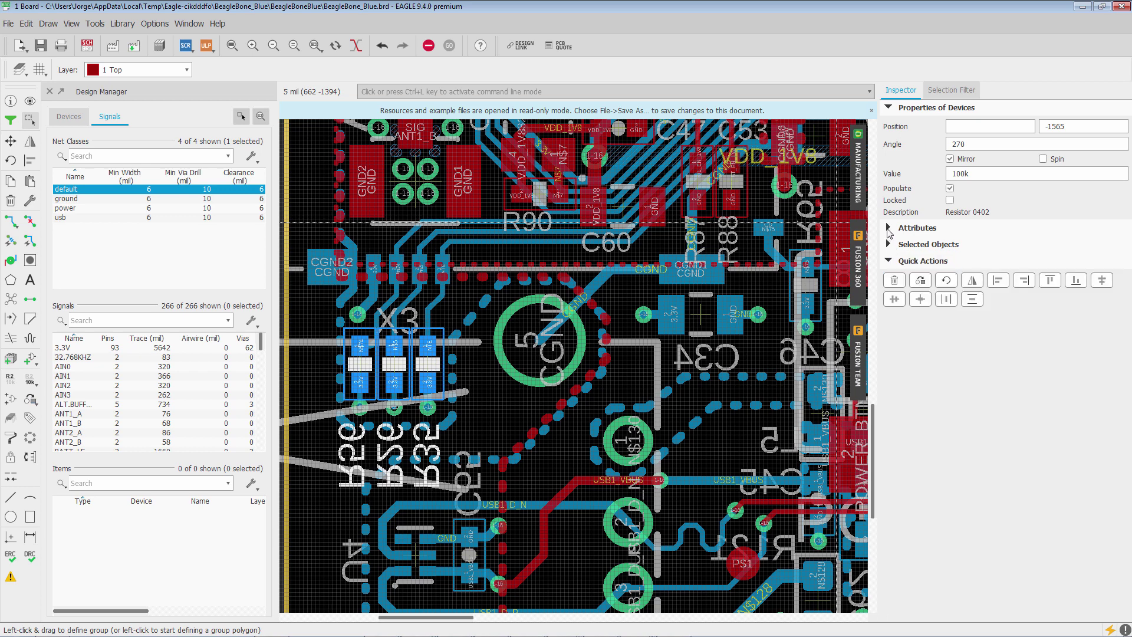
{"action": "left_click", "coordinate": [889, 228]}
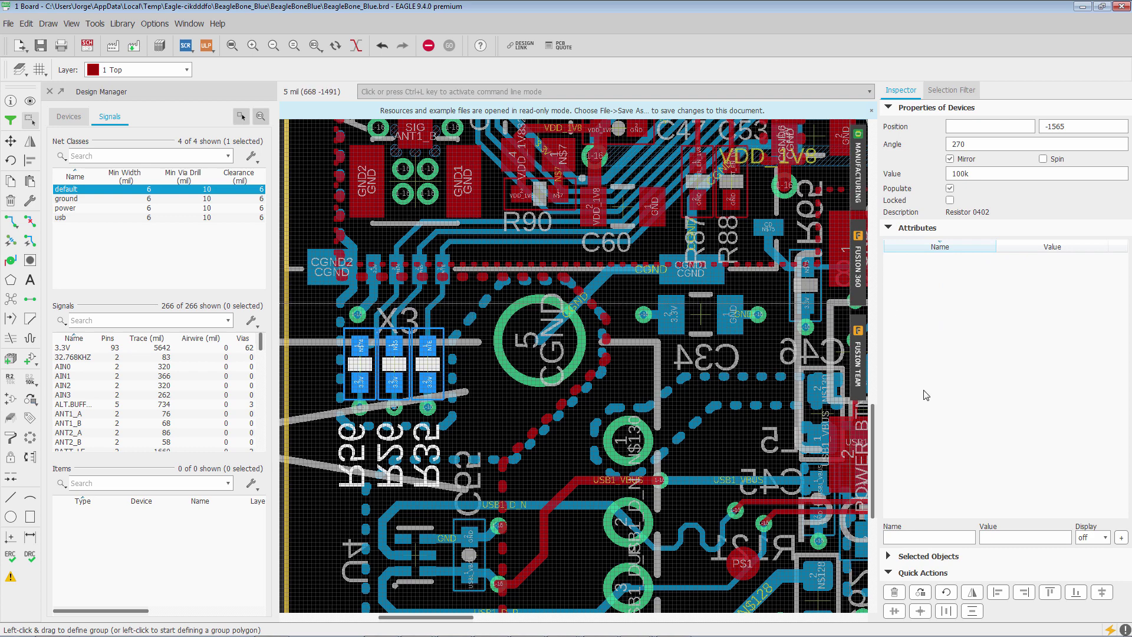
{"action": "left_click", "coordinate": [907, 538]}
{"action": "left_click", "coordinate": [1020, 537]}
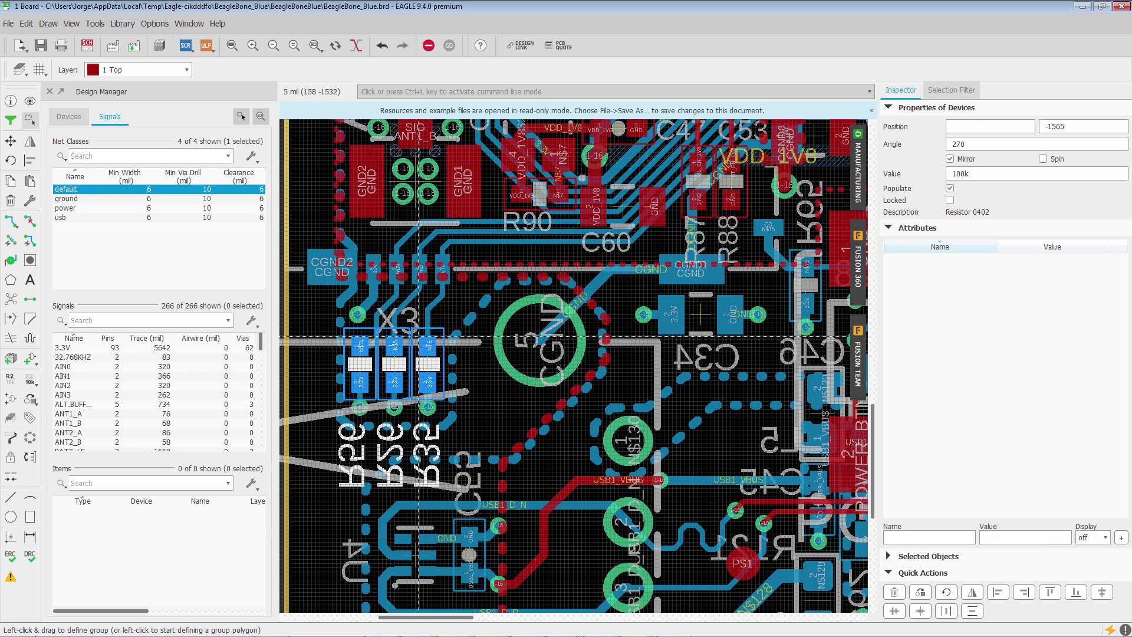
{"action": "left_click", "coordinate": [911, 536]}
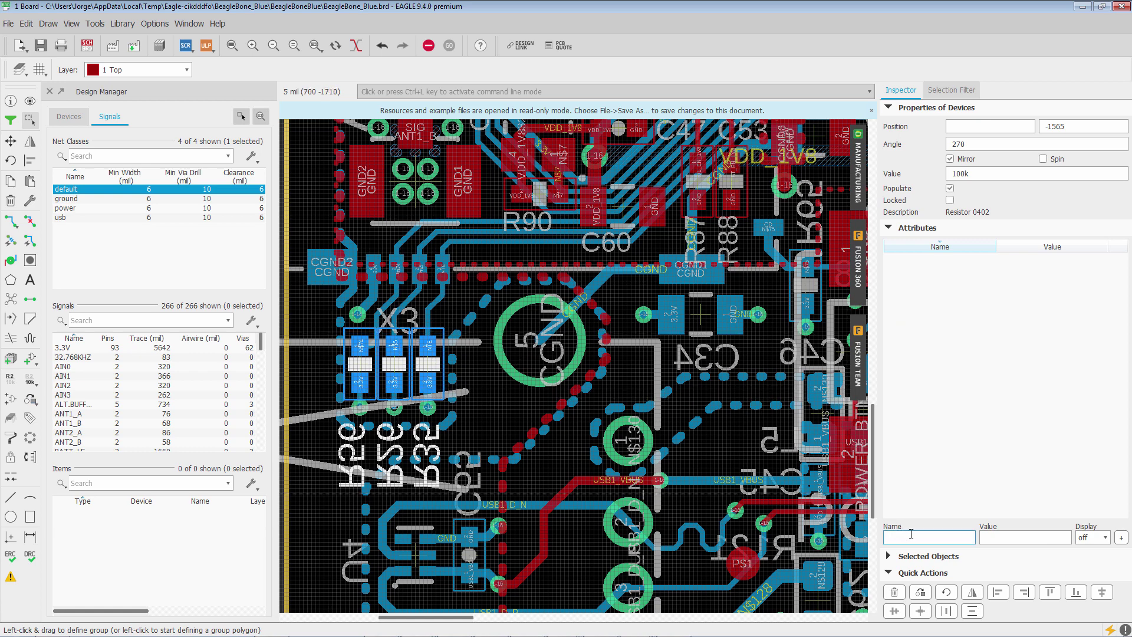
{"action": "type", "text": "MPN"}
{"action": "left_click", "coordinate": [1011, 537]}
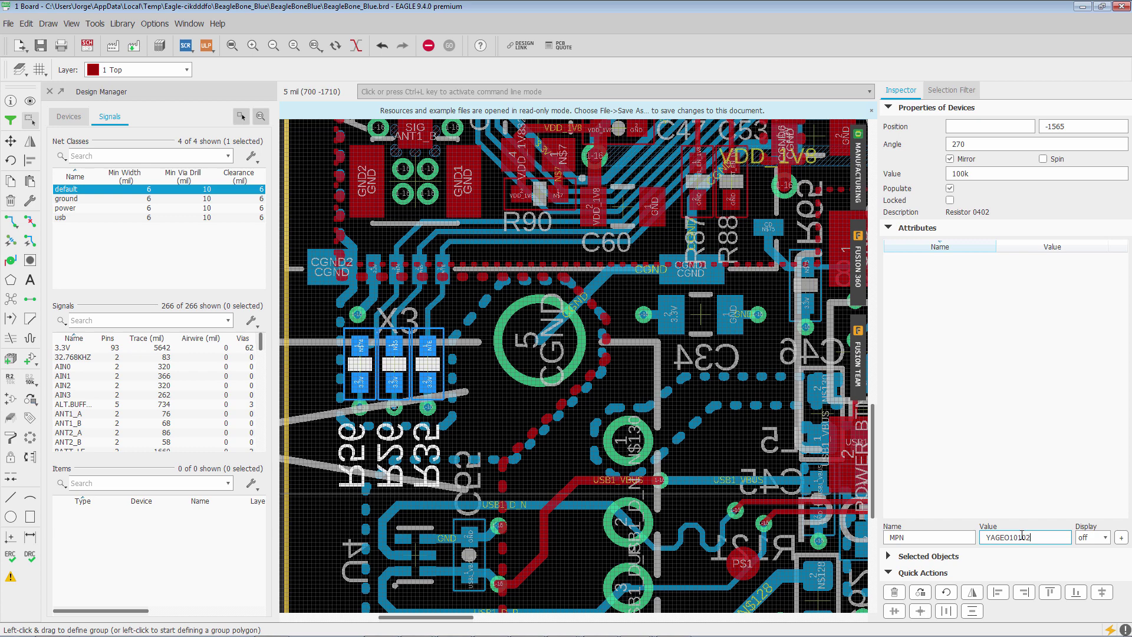
{"action": "left_click", "coordinate": [1123, 538]}
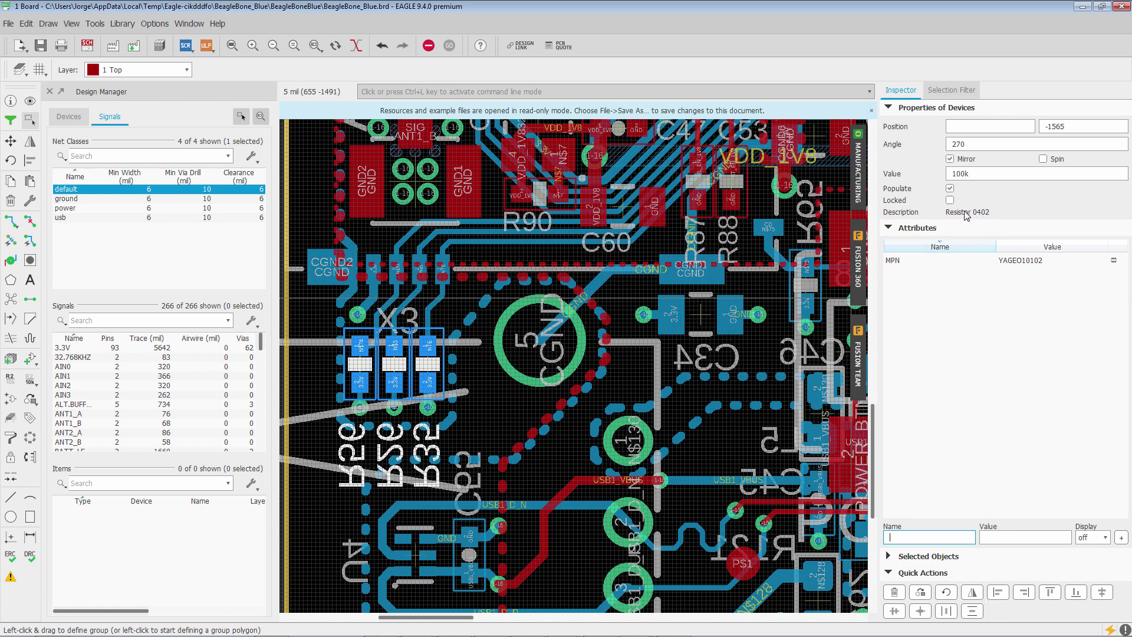
Step: Expand Selected Objects in the Inspector and launch Replace for the three resistors
{"action": "left_click", "coordinate": [889, 228]}
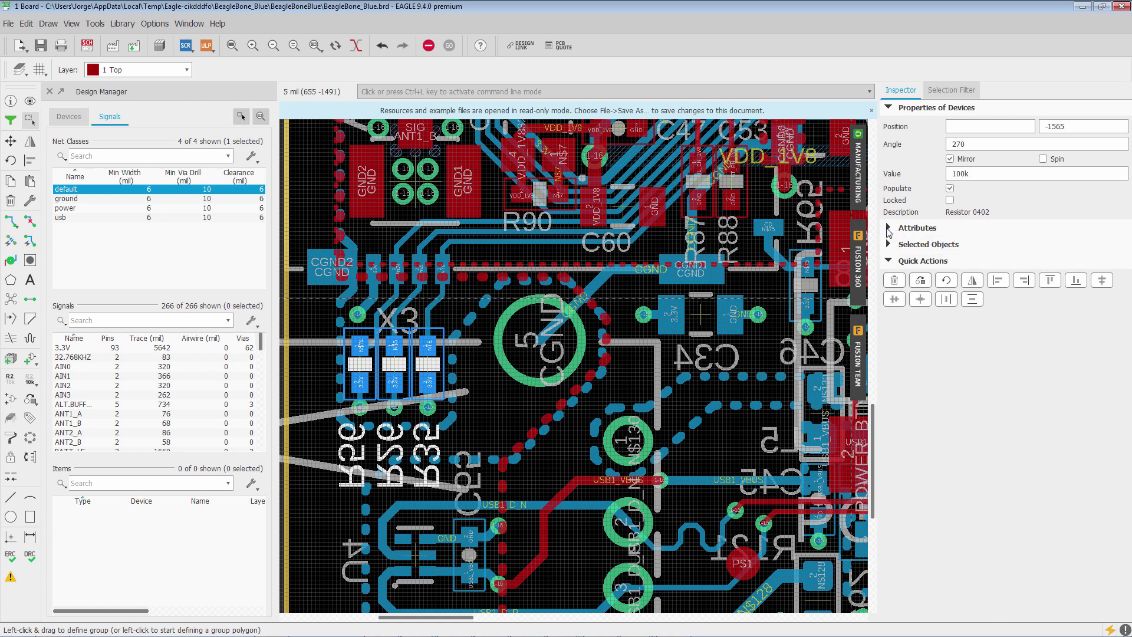
{"action": "left_click", "coordinate": [889, 245]}
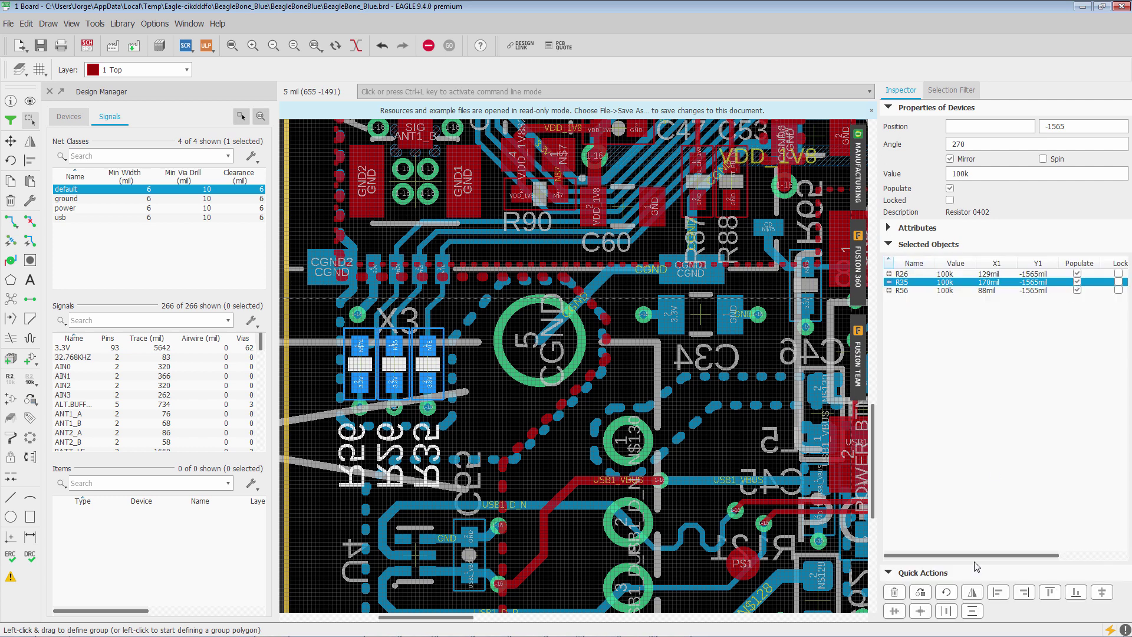
{"action": "left_click_drag", "start_coordinate": [982, 556], "coordinate": [1047, 555]}
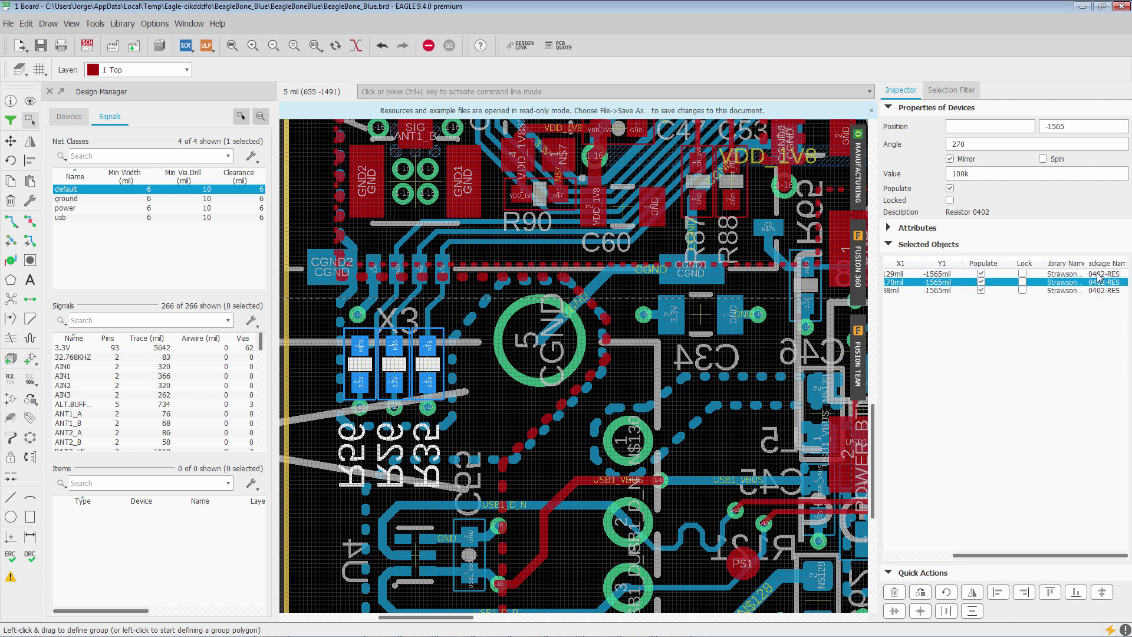
{"action": "left_click", "coordinate": [922, 592]}
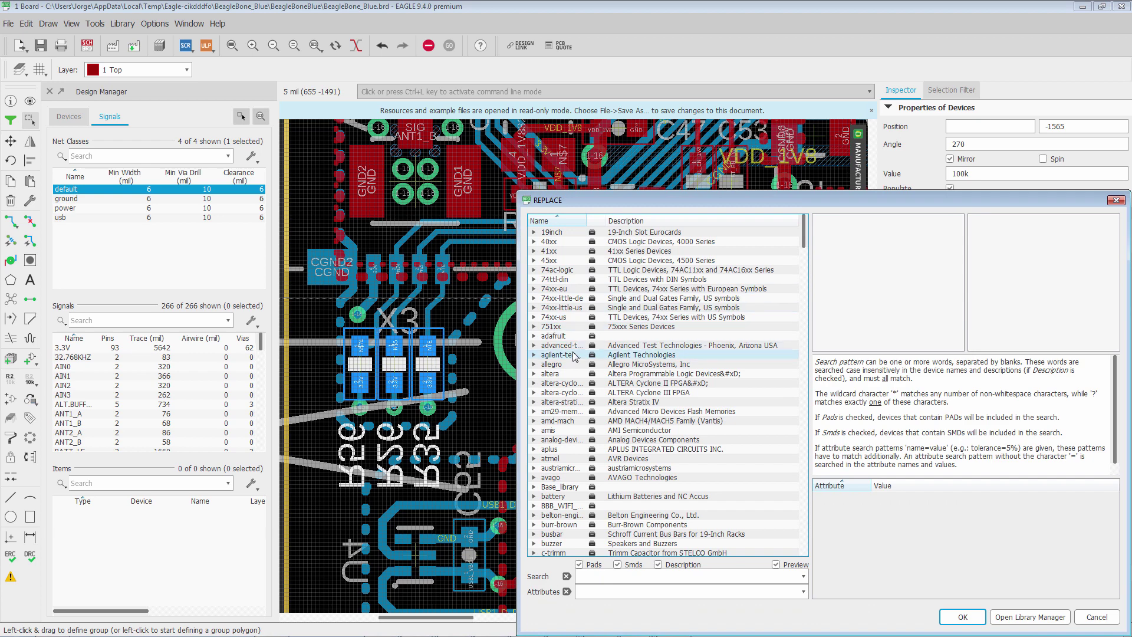
Step: Locate the rcl library in the REPLACE list and expand its devices
{"action": "scroll", "coordinate": [560, 354], "scroll_direction": "down", "scroll_amount": 15}
{"action": "scroll", "coordinate": [571, 362], "scroll_direction": "down", "scroll_amount": 20}
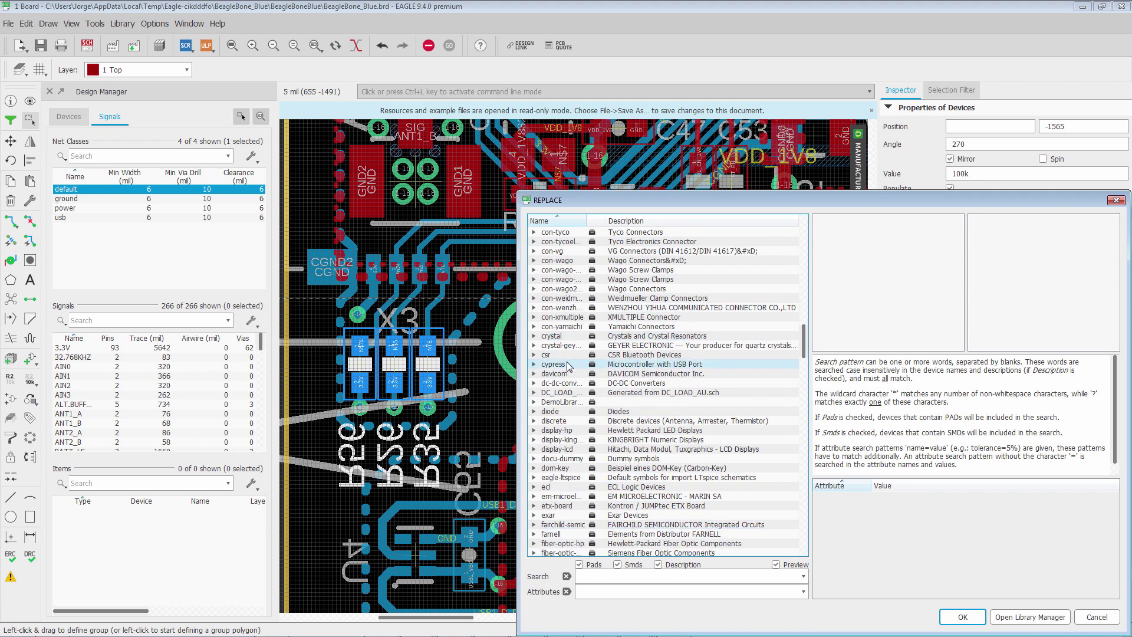
{"action": "scroll", "coordinate": [567, 354], "scroll_direction": "down", "scroll_amount": 13}
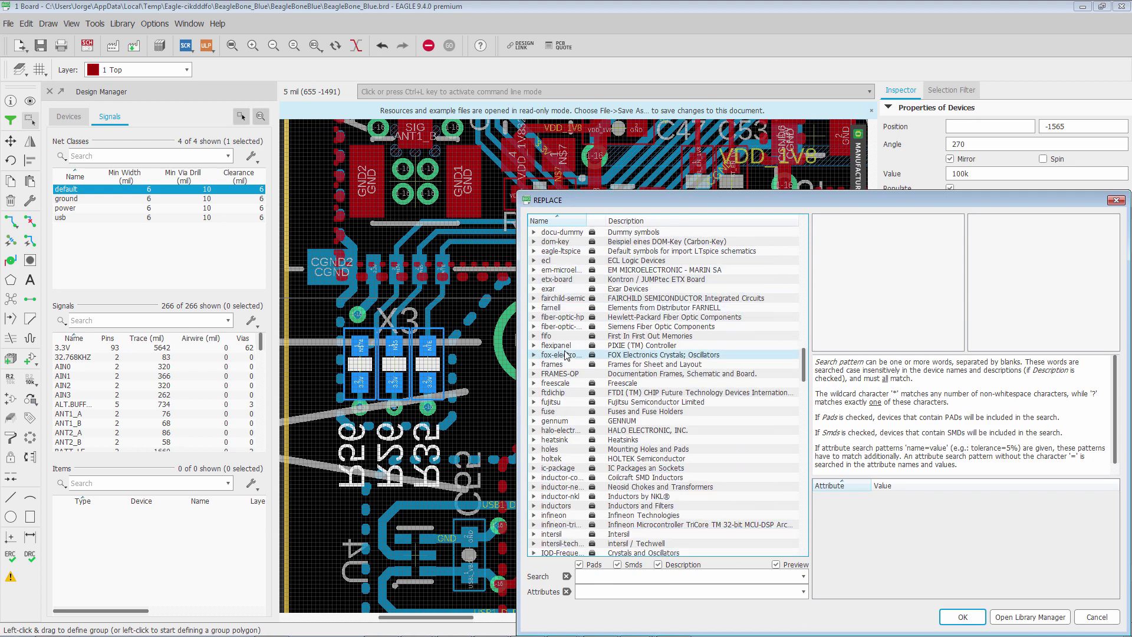
{"action": "scroll", "coordinate": [565, 364], "scroll_direction": "down", "scroll_amount": 4}
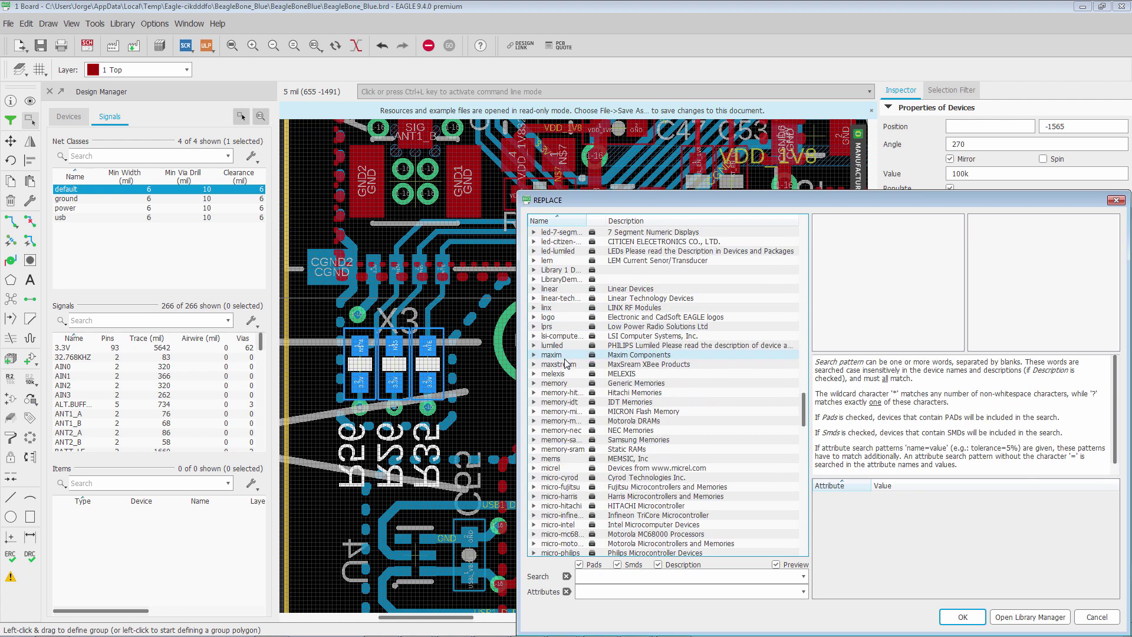
{"action": "left_click", "coordinate": [557, 307]}
{"action": "key", "text": "r"}
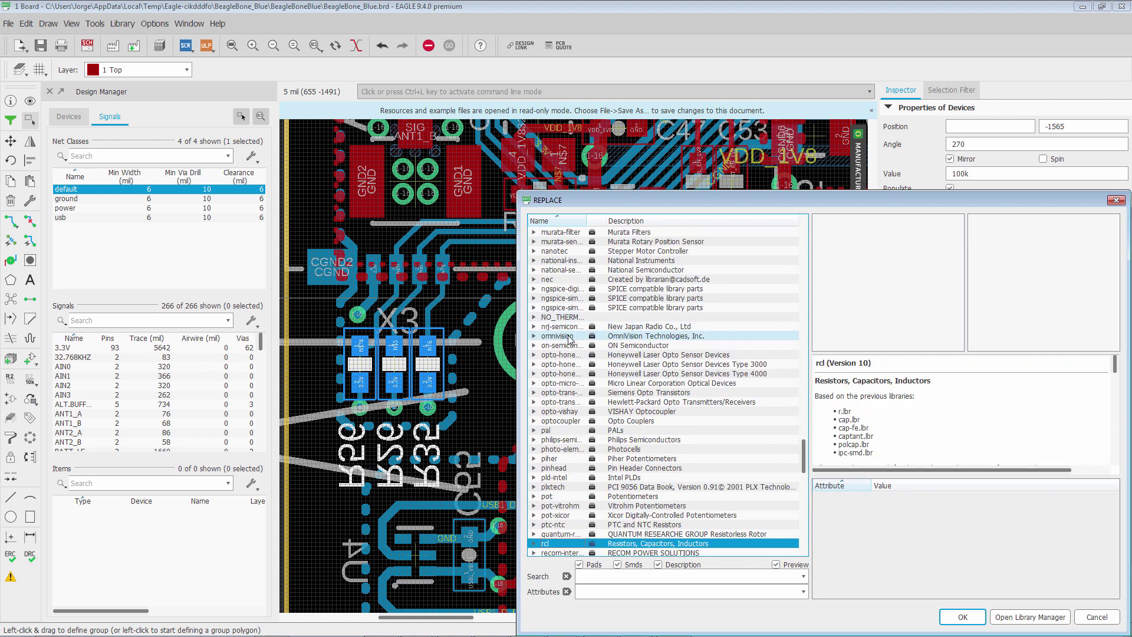
{"action": "scroll", "coordinate": [559, 401], "scroll_direction": "down", "scroll_amount": 5}
{"action": "left_click", "coordinate": [534, 402]}
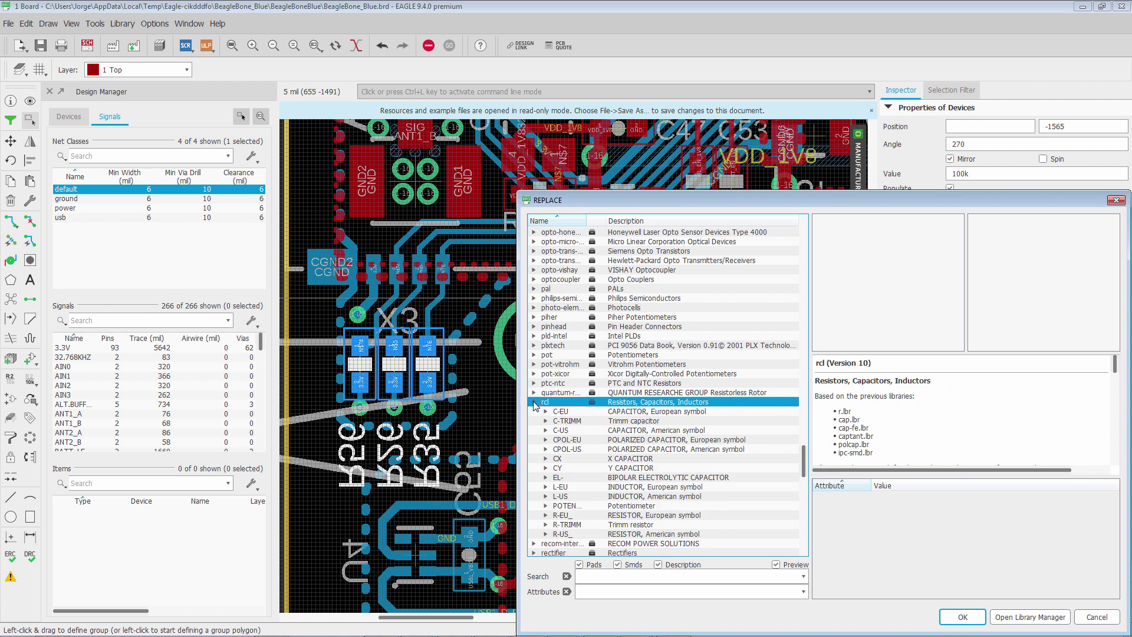
Step: Choose the R-US_R0603 variant under R-US_ and confirm the replacement
{"action": "left_click", "coordinate": [546, 534]}
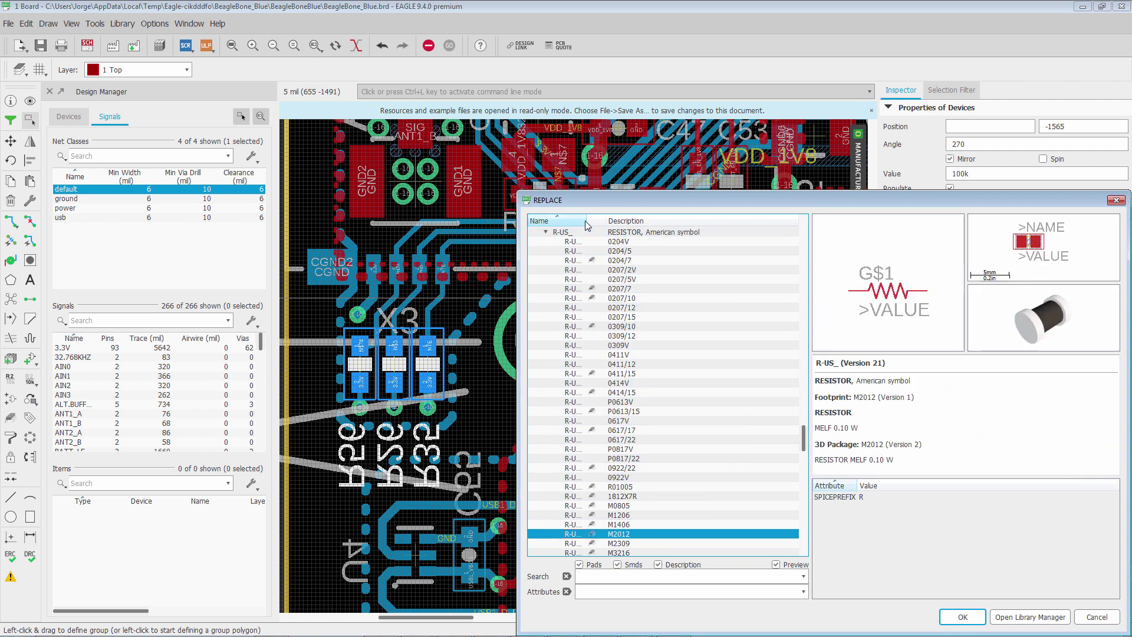
{"action": "left_click_drag", "start_coordinate": [586, 221], "coordinate": [651, 223]}
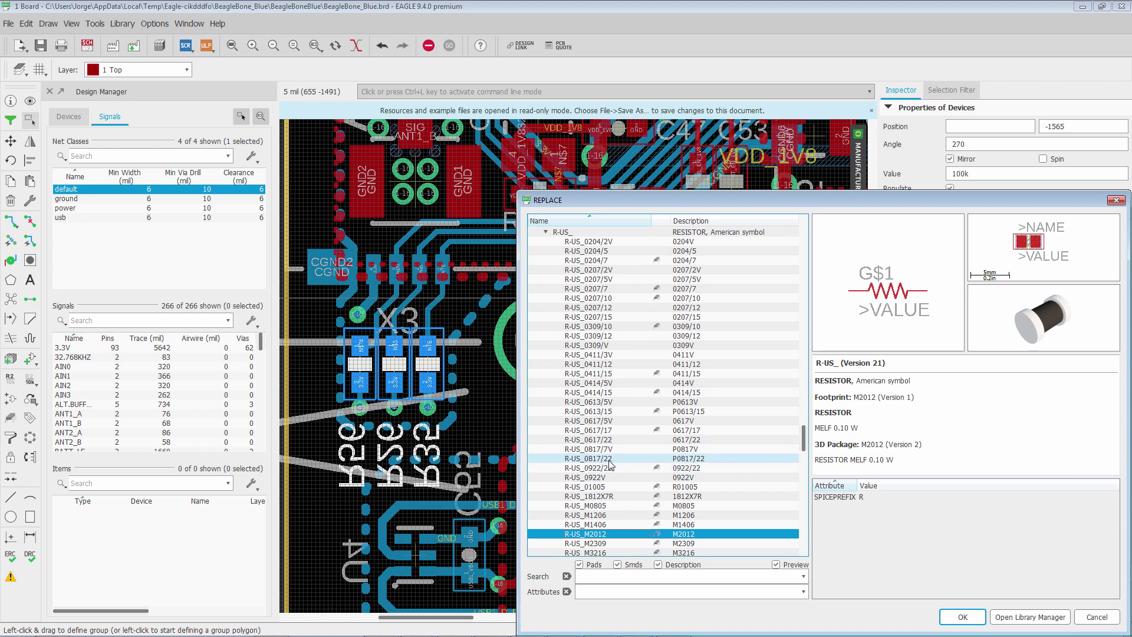
{"action": "scroll", "coordinate": [614, 457], "scroll_direction": "down", "scroll_amount": 2}
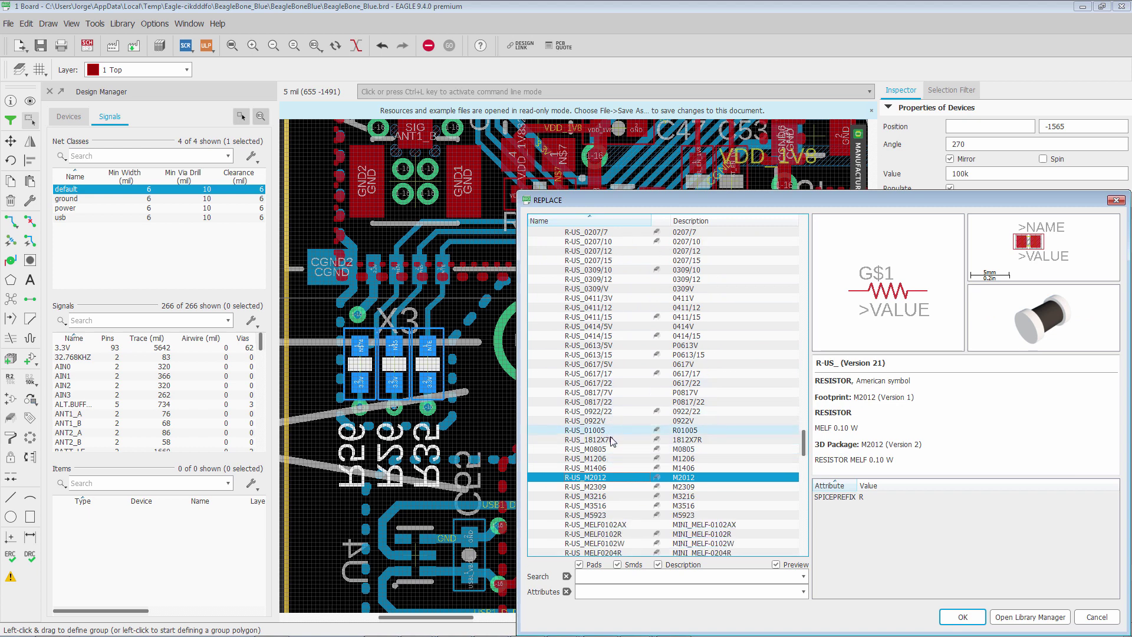
{"action": "scroll", "coordinate": [616, 441], "scroll_direction": "down", "scroll_amount": 3}
{"action": "left_click", "coordinate": [607, 525]}
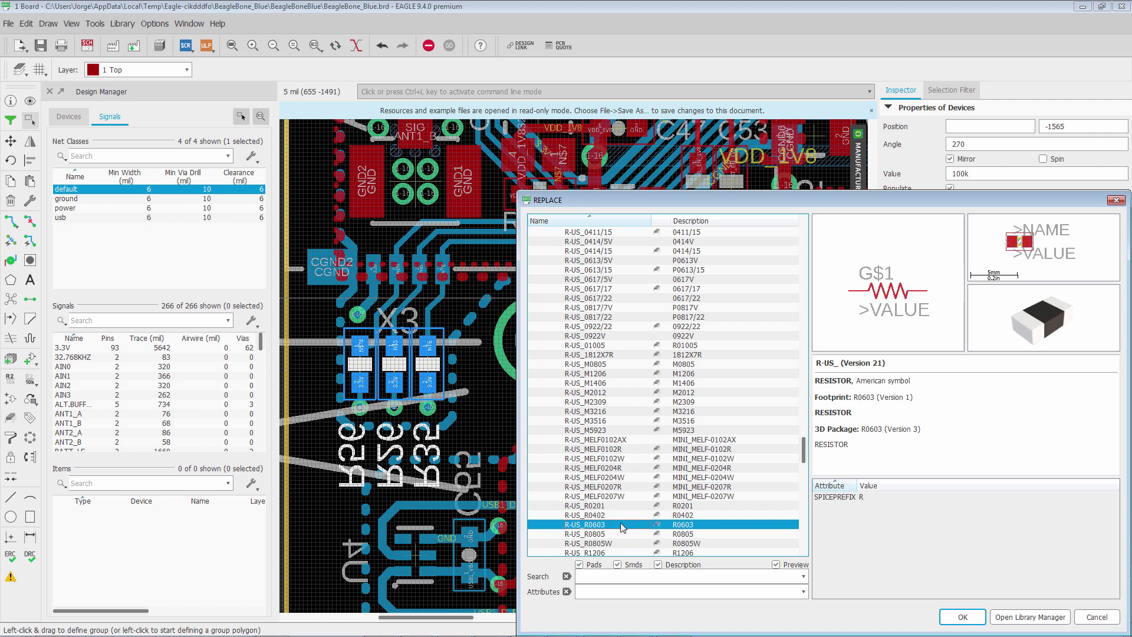
{"action": "left_click", "coordinate": [962, 617]}
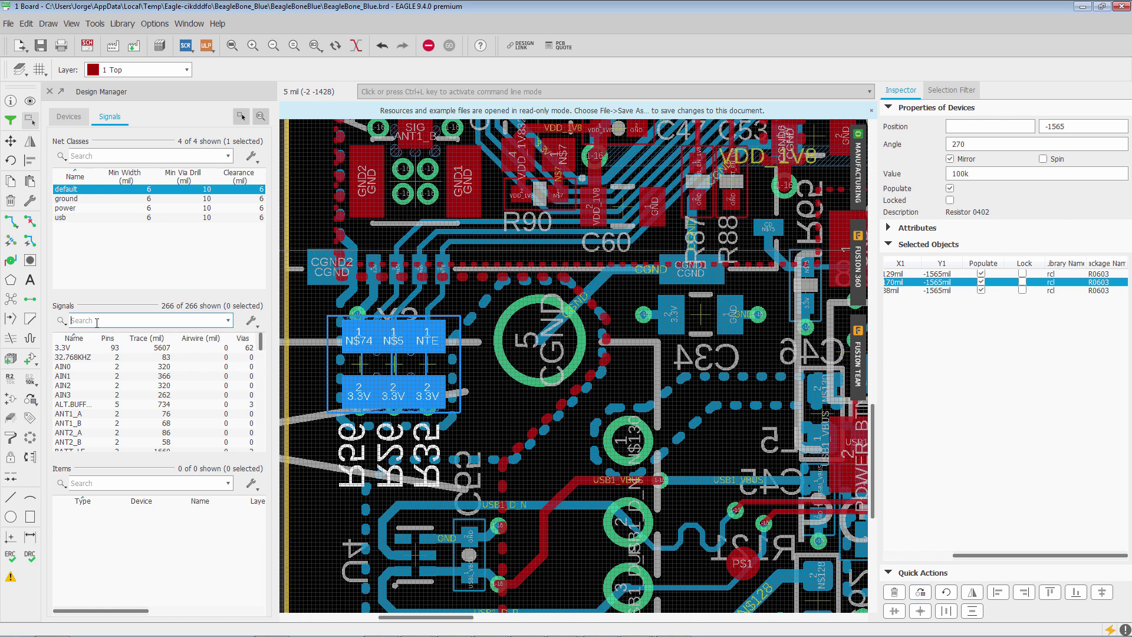
Step: Filter the Design Manager device list by 'R' and select rows R1 through R8
{"action": "left_click", "coordinate": [68, 116]}
{"action": "left_click", "coordinate": [90, 322]}
{"action": "type", "text": "R"}
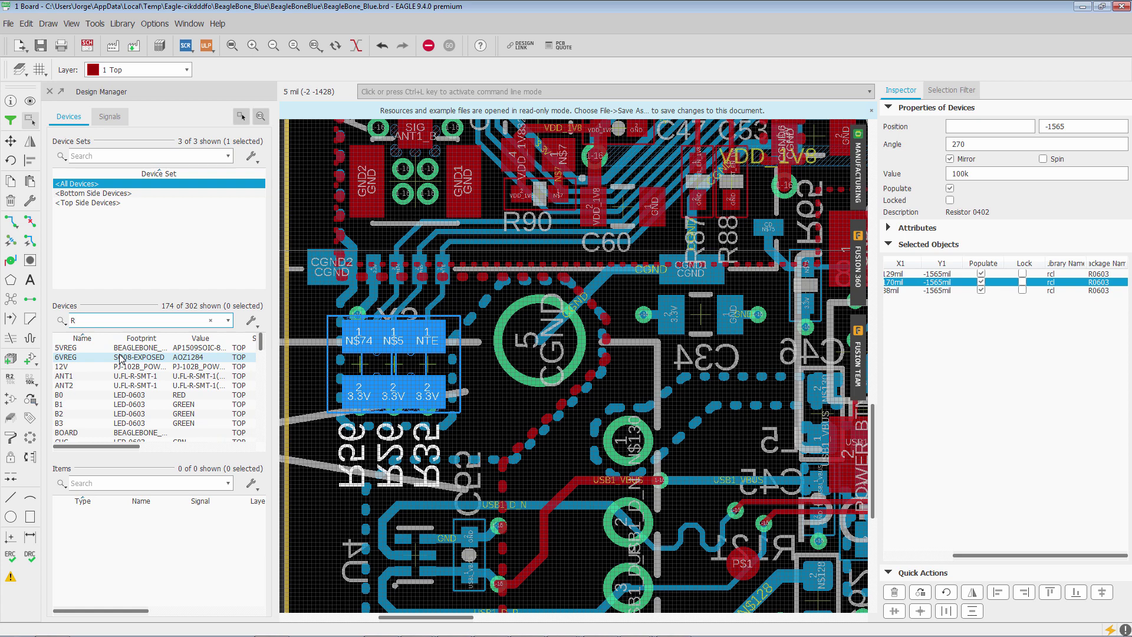
{"action": "scroll", "coordinate": [121, 358], "scroll_direction": "down", "scroll_amount": 3}
{"action": "scroll", "coordinate": [121, 358], "scroll_direction": "down", "scroll_amount": 5}
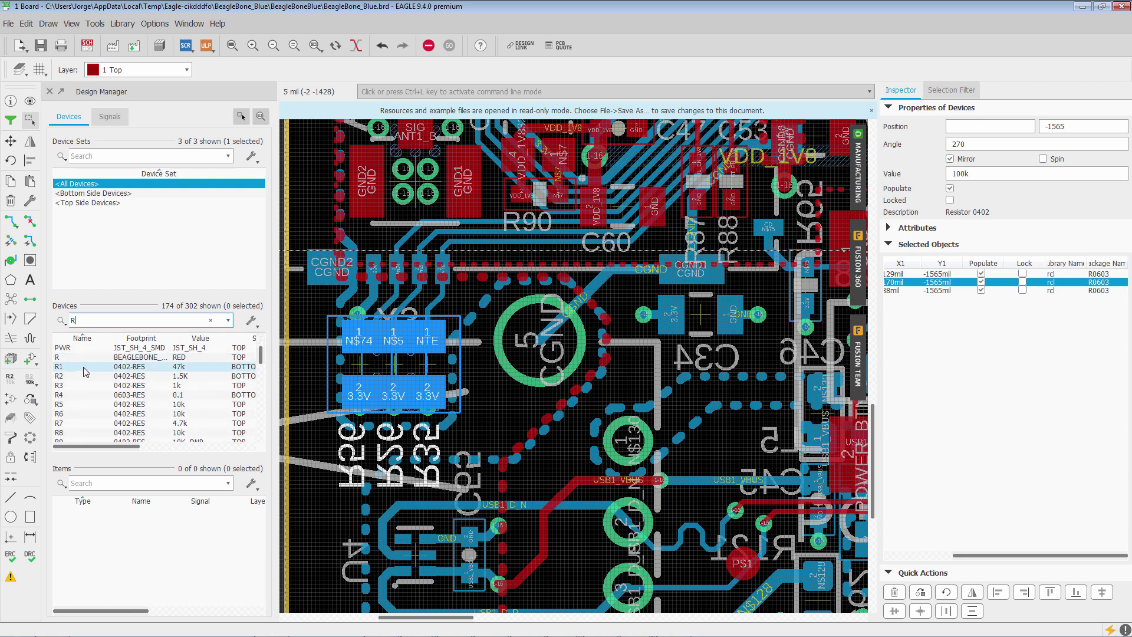
{"action": "left_click_drag", "start_coordinate": [86, 372], "coordinate": [79, 434]}
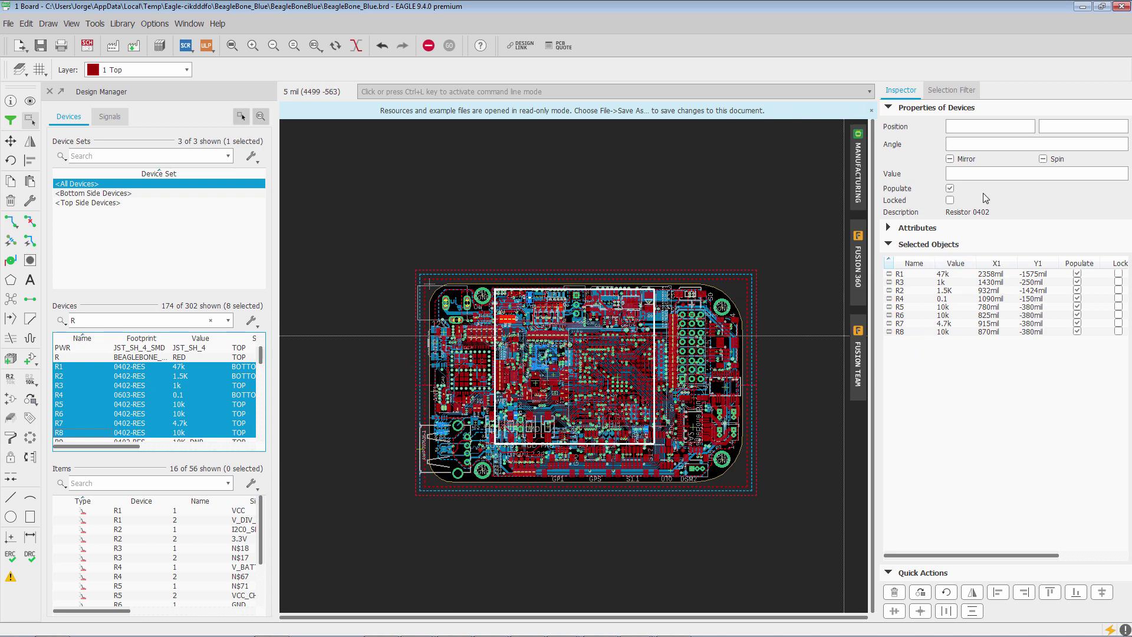
Step: Enter 10k as the shared value for the eight selected resistors R1–R8
{"action": "left_click", "coordinate": [970, 177]}
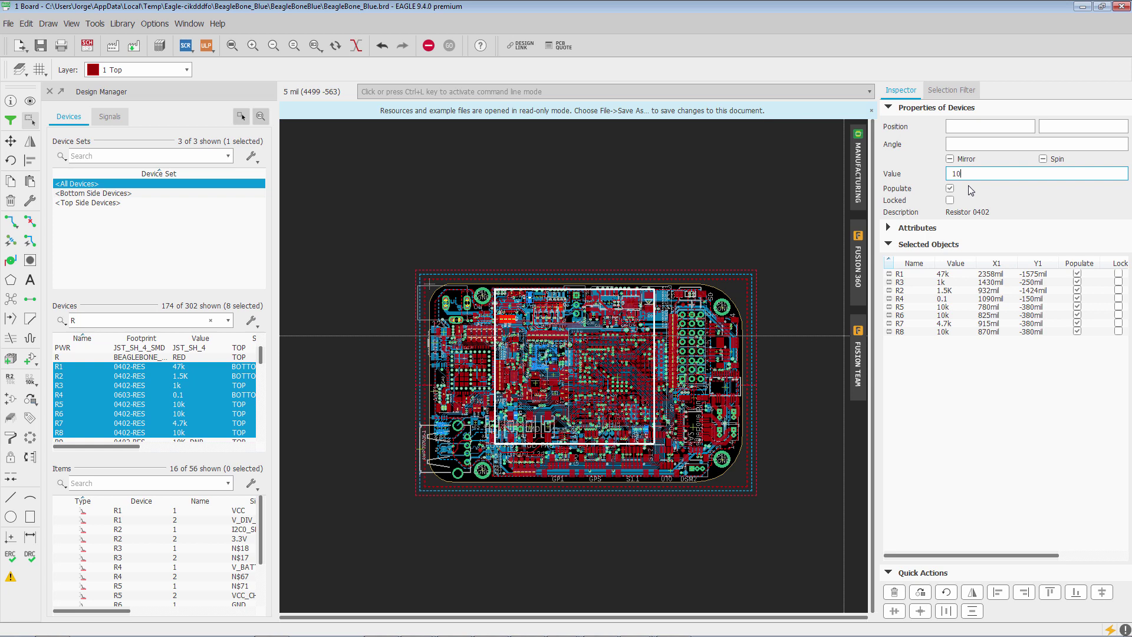
{"action": "key", "text": "Return"}
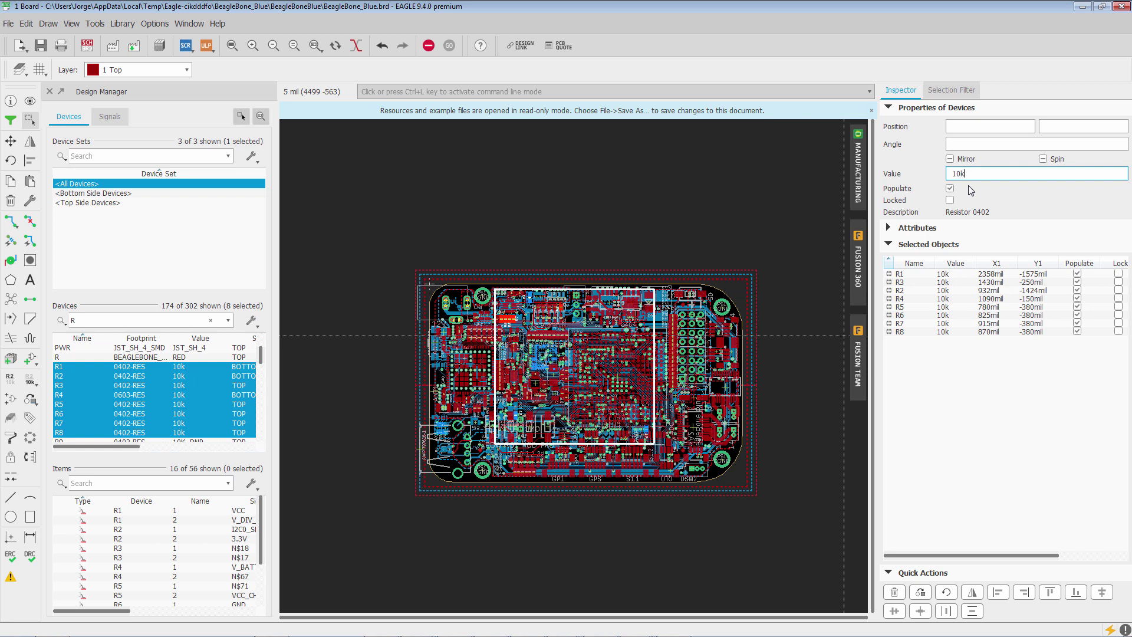